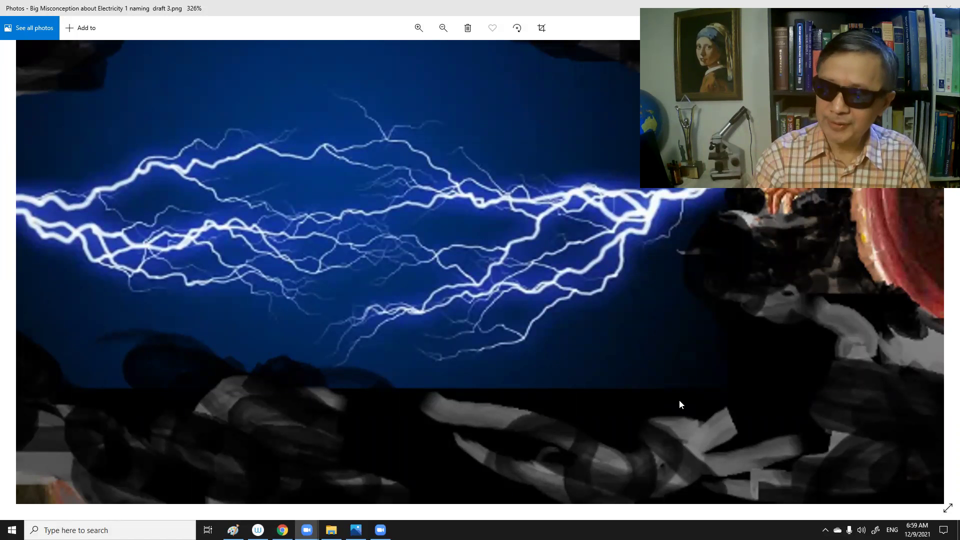
{"action": "scroll", "coordinate": [679, 403], "scroll_direction": "down", "scroll_amount": 3}
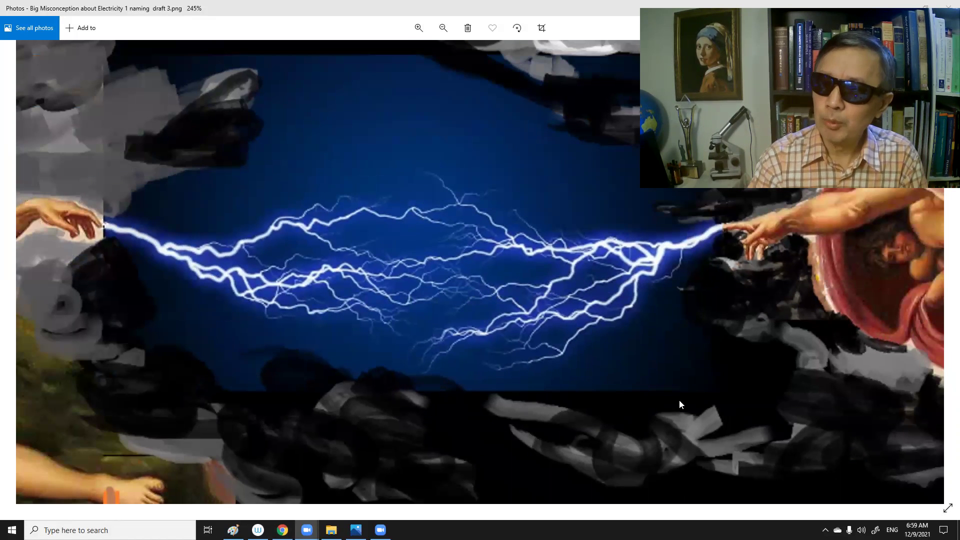
{"action": "scroll", "coordinate": [679, 404], "scroll_direction": "down", "scroll_amount": 4}
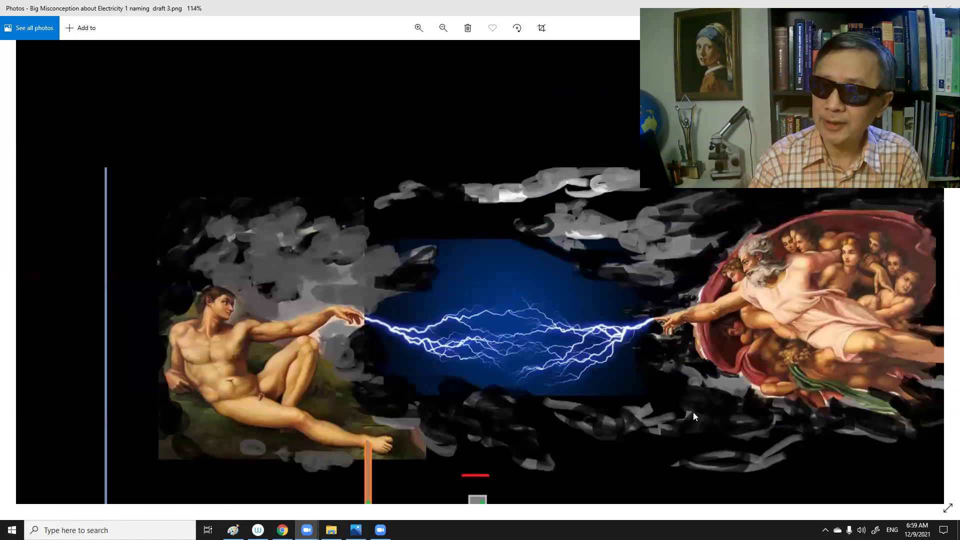
{"action": "scroll", "coordinate": [681, 405], "scroll_direction": "down", "scroll_amount": 2}
{"action": "scroll", "coordinate": [644, 381], "scroll_direction": "down", "scroll_amount": 1}
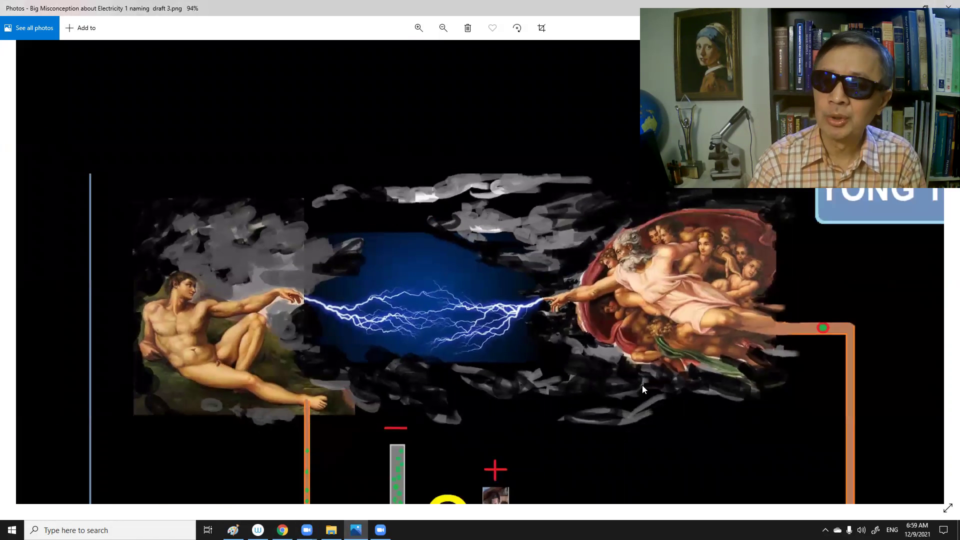
{"action": "scroll", "coordinate": [626, 375], "scroll_direction": "down", "scroll_amount": 2}
{"action": "scroll", "coordinate": [604, 333], "scroll_direction": "down", "scroll_amount": 1}
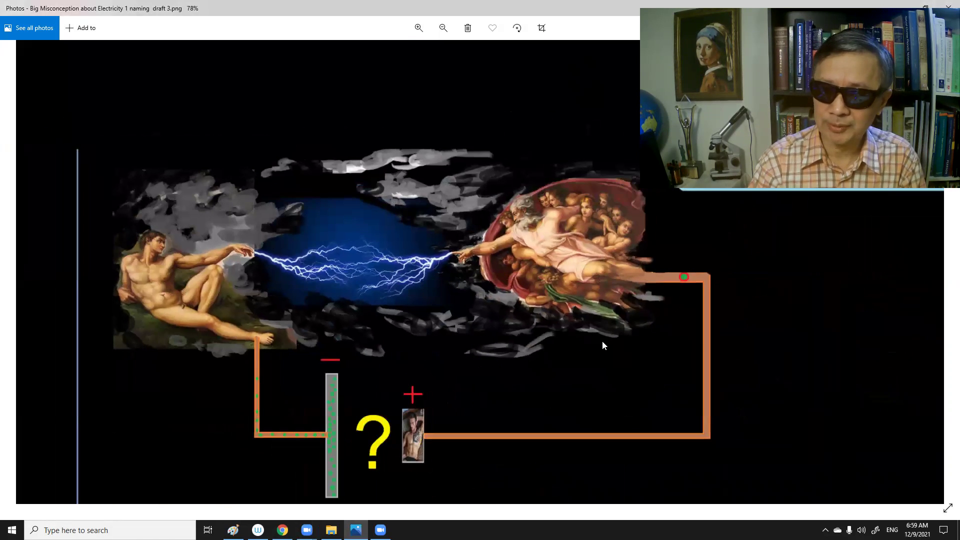
{"action": "scroll", "coordinate": [573, 337], "scroll_direction": "up", "scroll_amount": 1}
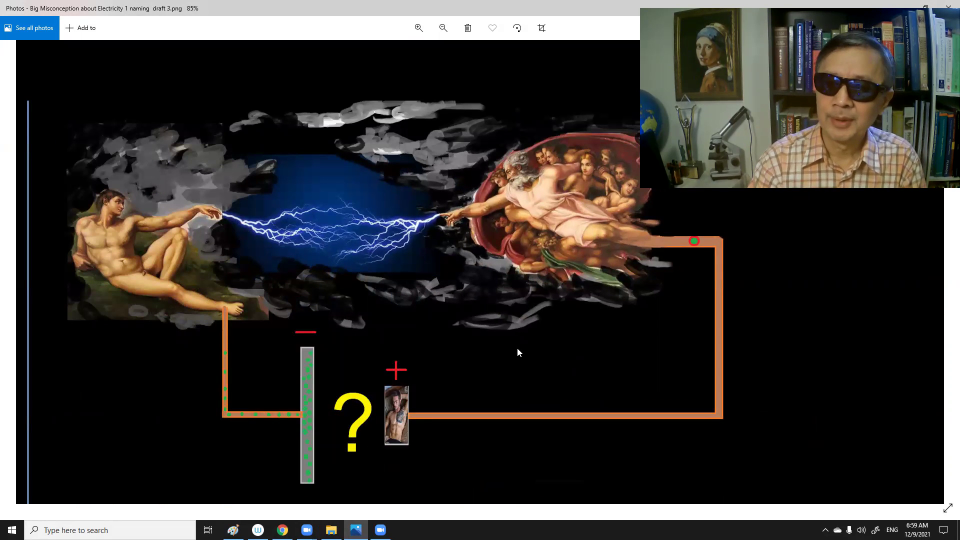
{"action": "scroll", "coordinate": [516, 348], "scroll_direction": "up", "scroll_amount": 1}
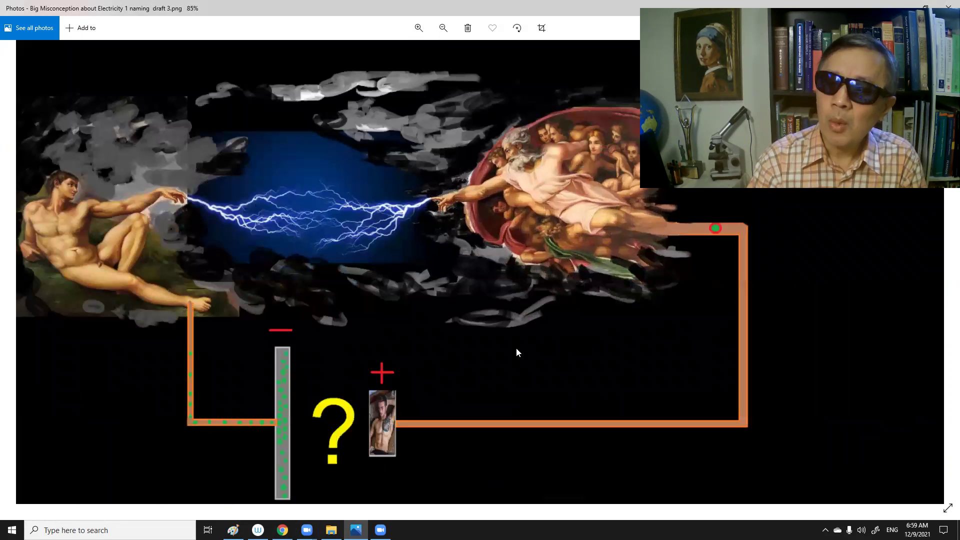
{"action": "scroll", "coordinate": [516, 348], "scroll_direction": "down", "scroll_amount": 1}
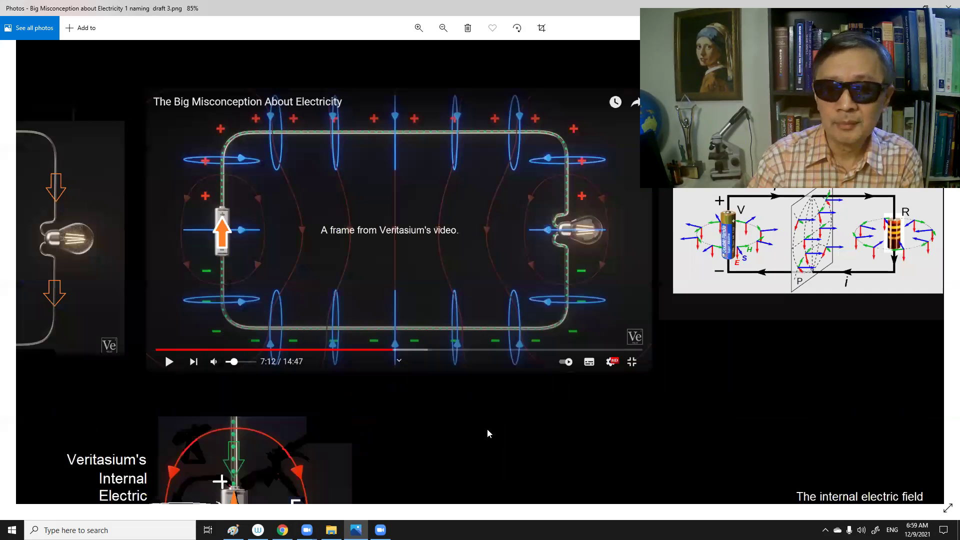
Pan the image toward the Wikimedia circuit field diagram below the 'not the first' caption
{"action": "left_click_drag", "start_coordinate": [486, 434], "coordinate": [594, 385]}
{"action": "scroll", "coordinate": [573, 312], "scroll_direction": "up", "scroll_amount": 2}
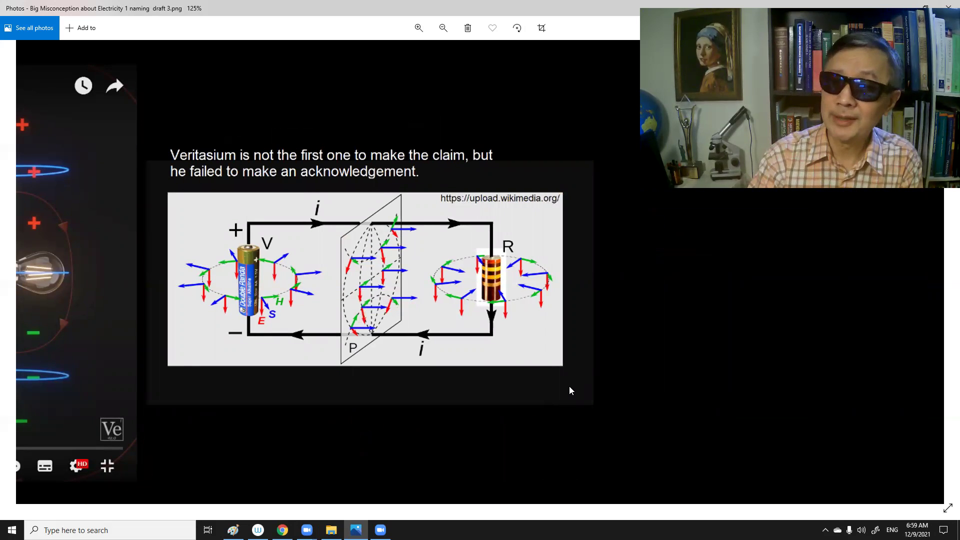
{"action": "scroll", "coordinate": [570, 387], "scroll_direction": "up", "scroll_amount": 2}
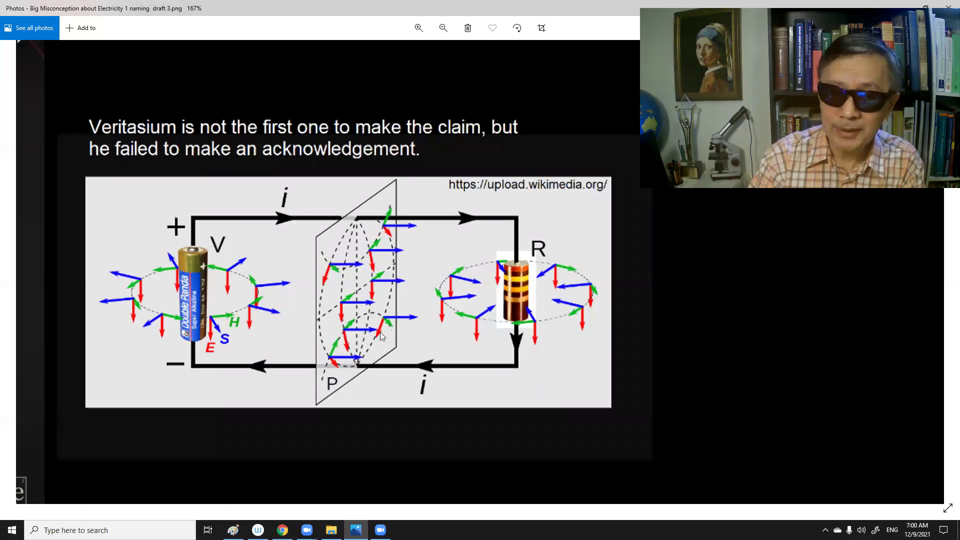
{"action": "scroll", "coordinate": [380, 336], "scroll_direction": "up", "scroll_amount": 1}
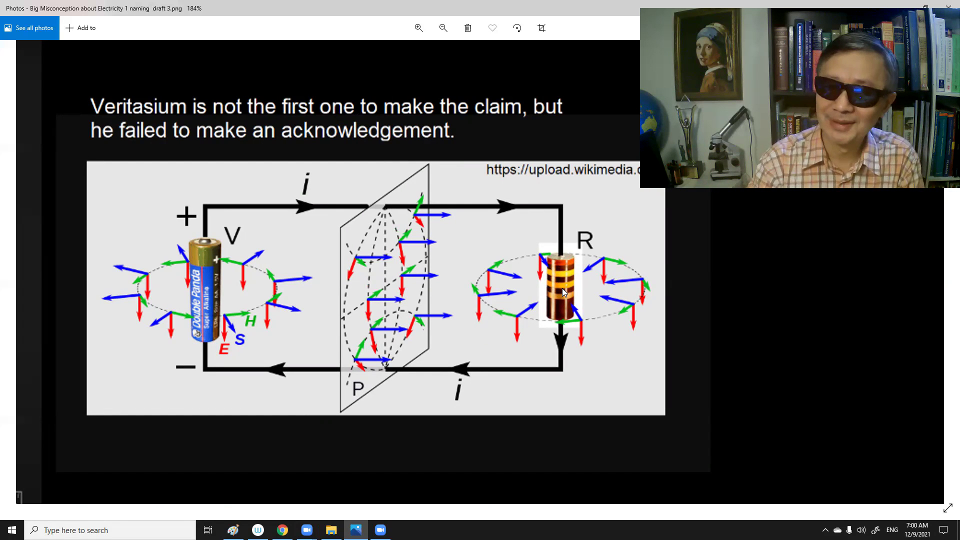
Pan across Veritasium's video frame past the bulb and center the battery with the orange arrow
{"action": "left_click_drag", "start_coordinate": [448, 300], "coordinate": [576, 297]}
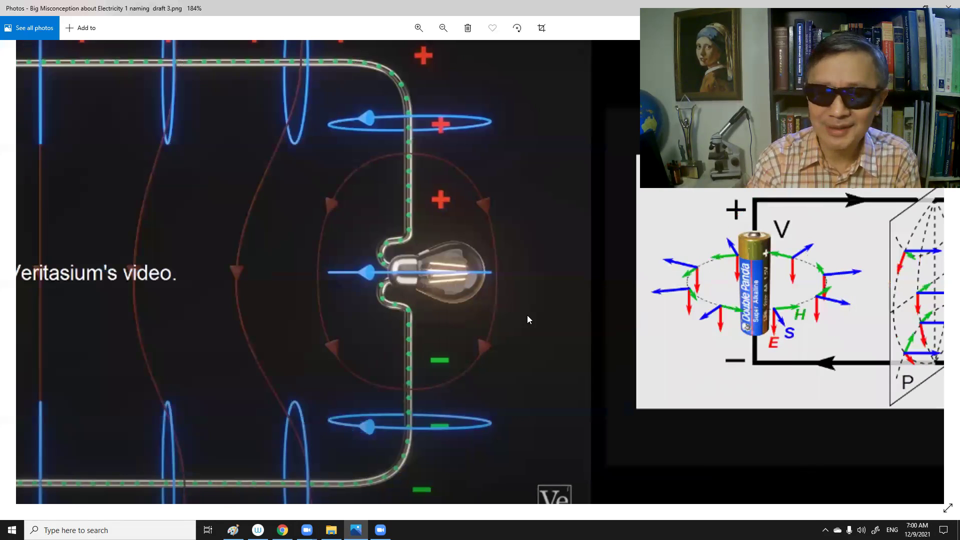
{"action": "scroll", "coordinate": [527, 316], "scroll_direction": "down", "scroll_amount": 3}
{"action": "left_click_drag", "start_coordinate": [493, 325], "coordinate": [487, 296]}
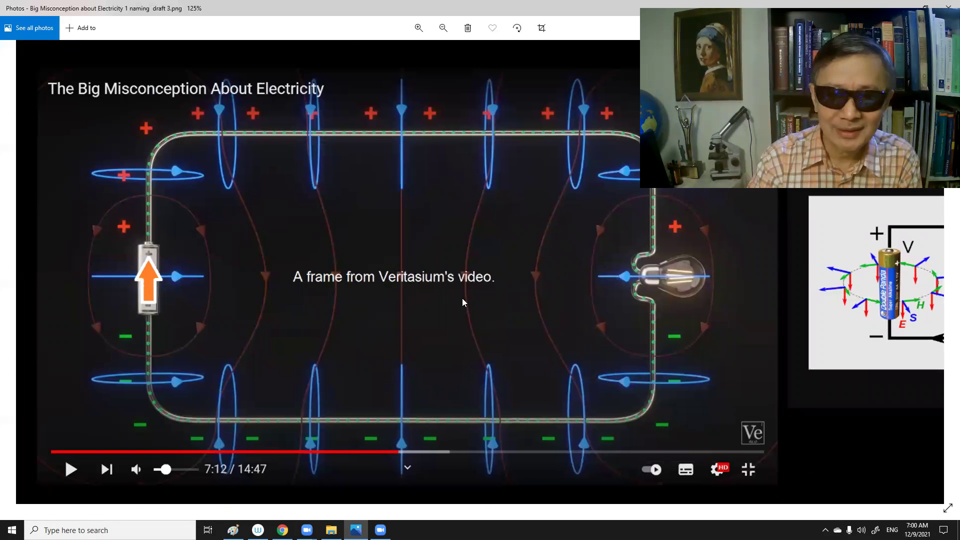
{"action": "scroll", "coordinate": [454, 282], "scroll_direction": "down", "scroll_amount": 2}
{"action": "scroll", "coordinate": [444, 283], "scroll_direction": "down", "scroll_amount": 1}
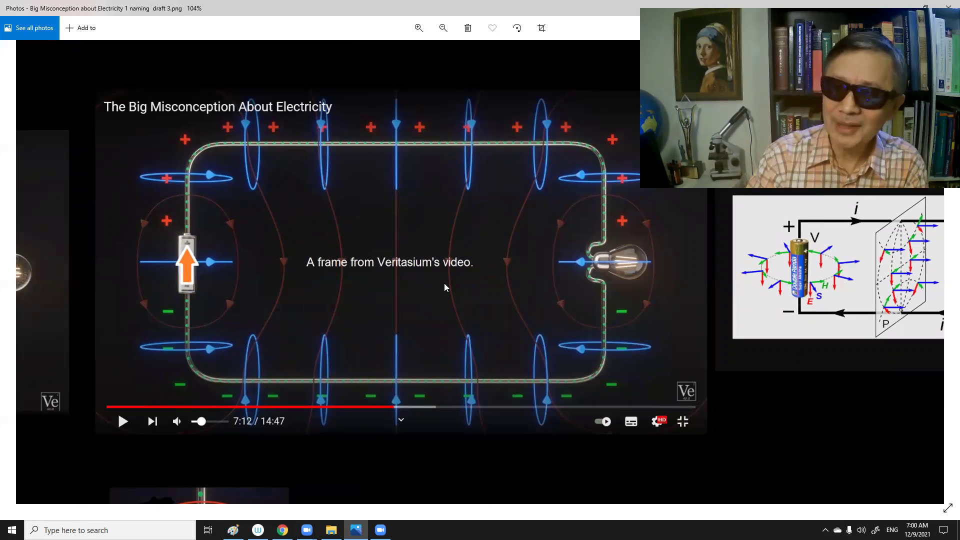
{"action": "scroll", "coordinate": [345, 216], "scroll_direction": "up", "scroll_amount": 1}
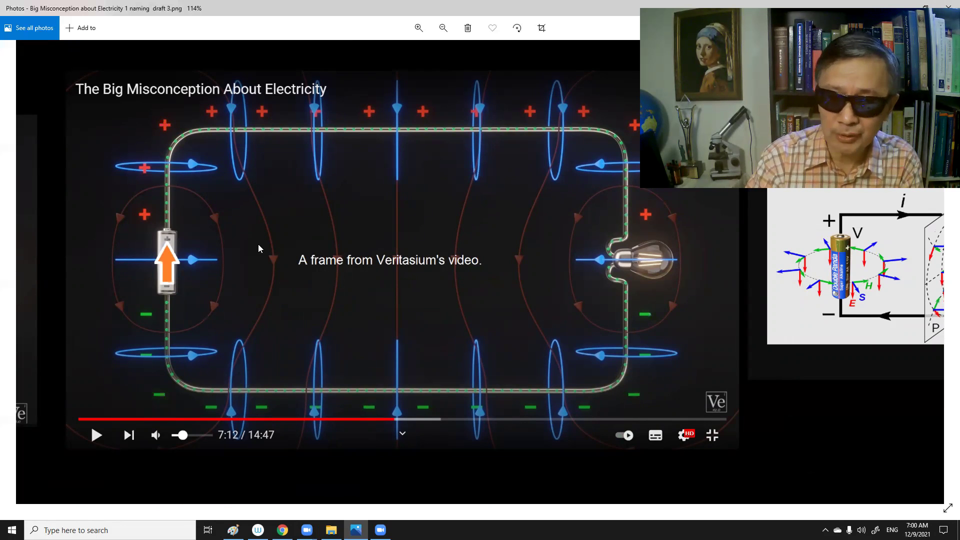
{"action": "left_click_drag", "start_coordinate": [253, 235], "coordinate": [315, 250]}
{"action": "scroll", "coordinate": [436, 243], "scroll_direction": "up", "scroll_amount": 3}
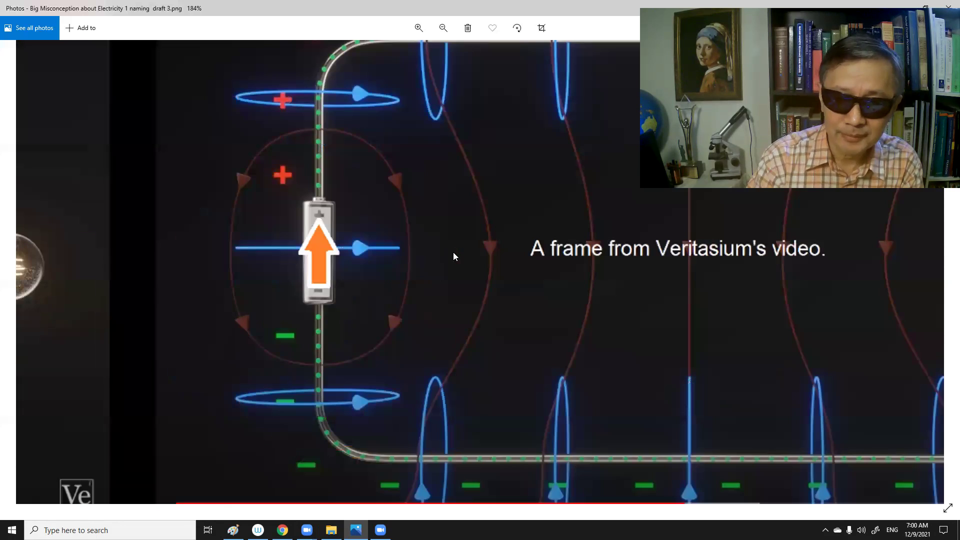
{"action": "scroll", "coordinate": [447, 261], "scroll_direction": "up", "scroll_amount": 2}
{"action": "left_click_drag", "start_coordinate": [351, 264], "coordinate": [303, 295]}
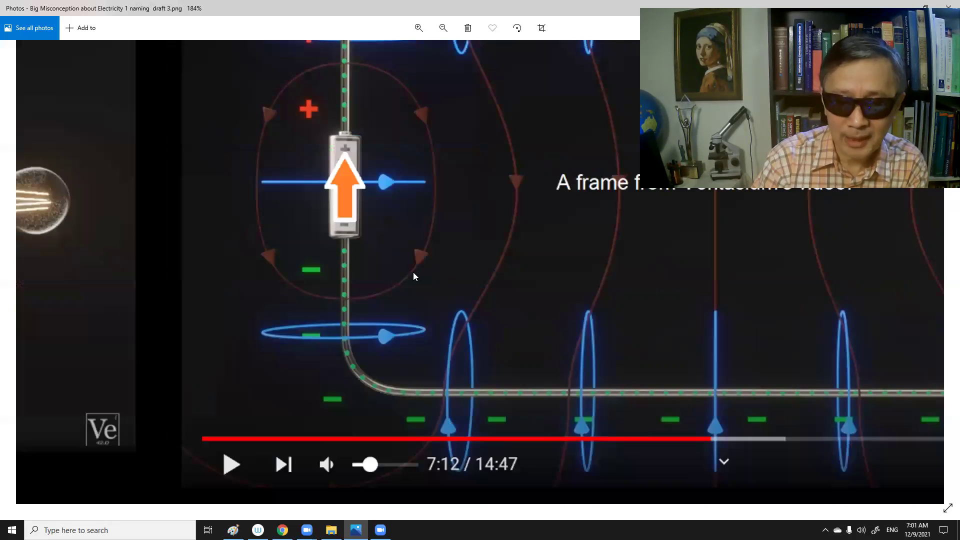
{"action": "scroll", "coordinate": [416, 305], "scroll_direction": "down", "scroll_amount": 3}
{"action": "scroll", "coordinate": [445, 241], "scroll_direction": "down", "scroll_amount": 6}
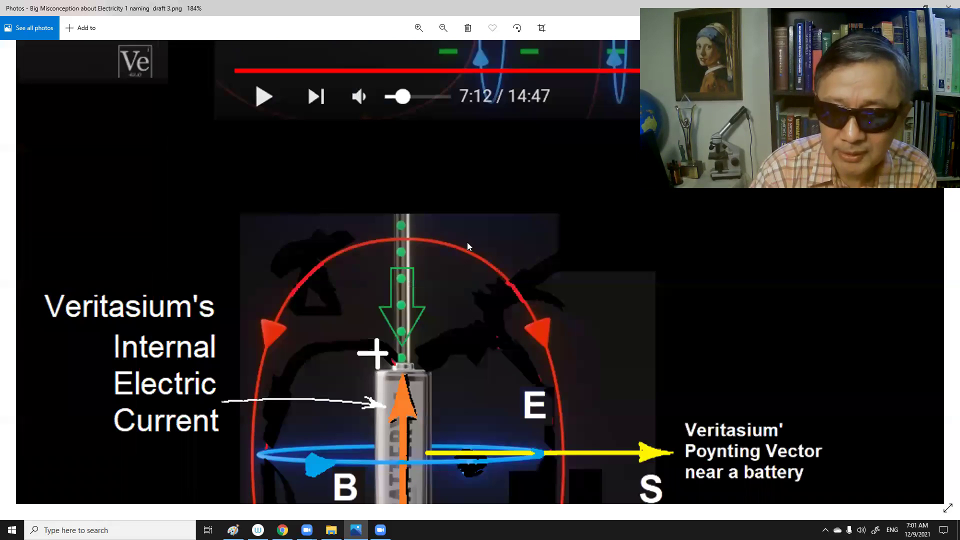
{"action": "scroll", "coordinate": [508, 392], "scroll_direction": "down", "scroll_amount": 4}
{"action": "scroll", "coordinate": [477, 415], "scroll_direction": "down", "scroll_amount": 4}
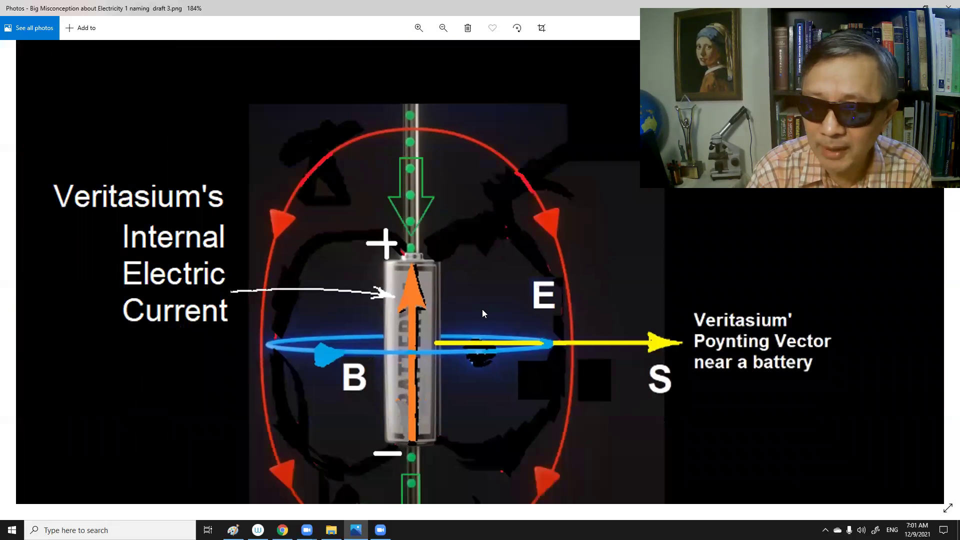
{"action": "scroll", "coordinate": [526, 405], "scroll_direction": "down", "scroll_amount": 3}
{"action": "scroll", "coordinate": [630, 393], "scroll_direction": "down", "scroll_amount": 2}
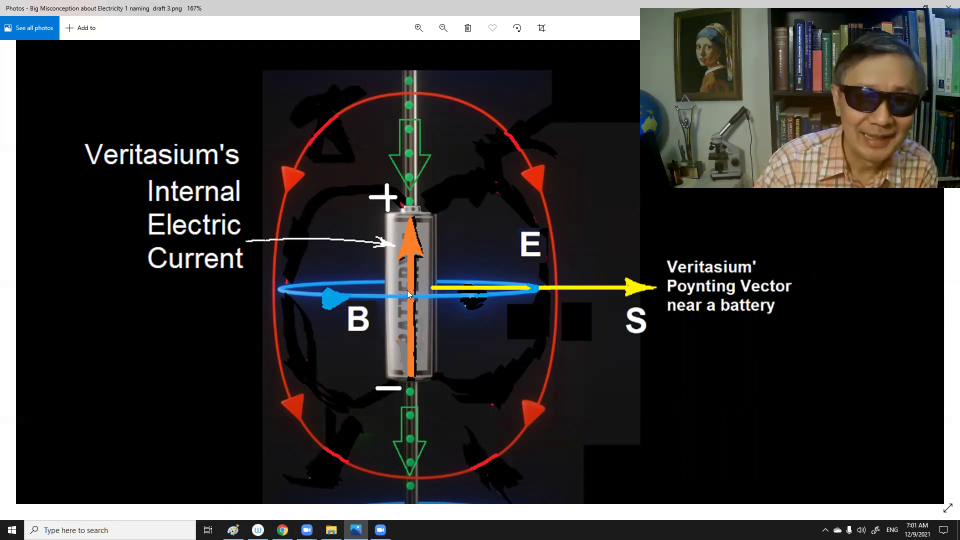
Nudge the battery diagram with internal current and Poynting vector S using the Left arrow key
{"action": "key", "text": "Left"}
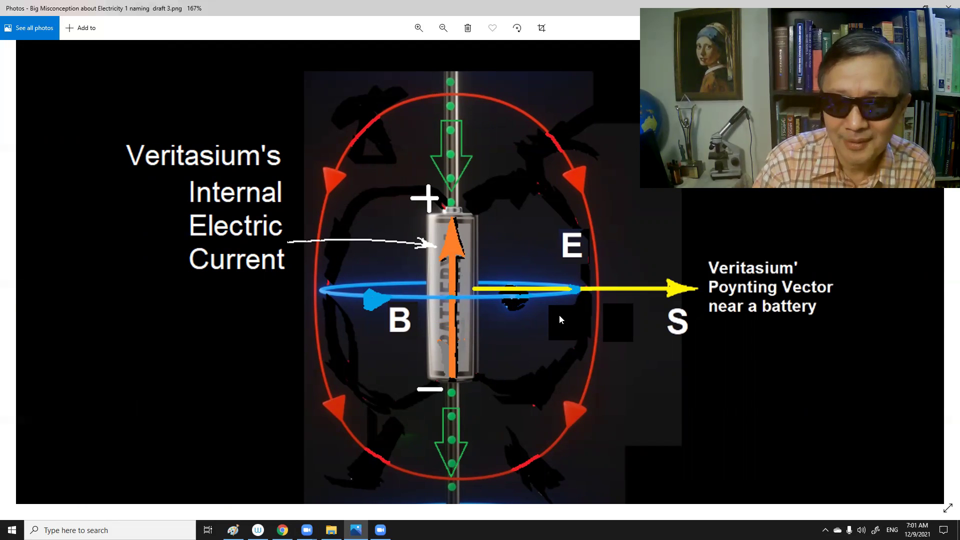
{"action": "scroll", "coordinate": [555, 321], "scroll_direction": "down", "scroll_amount": 3}
{"action": "scroll", "coordinate": [467, 314], "scroll_direction": "down", "scroll_amount": 4}
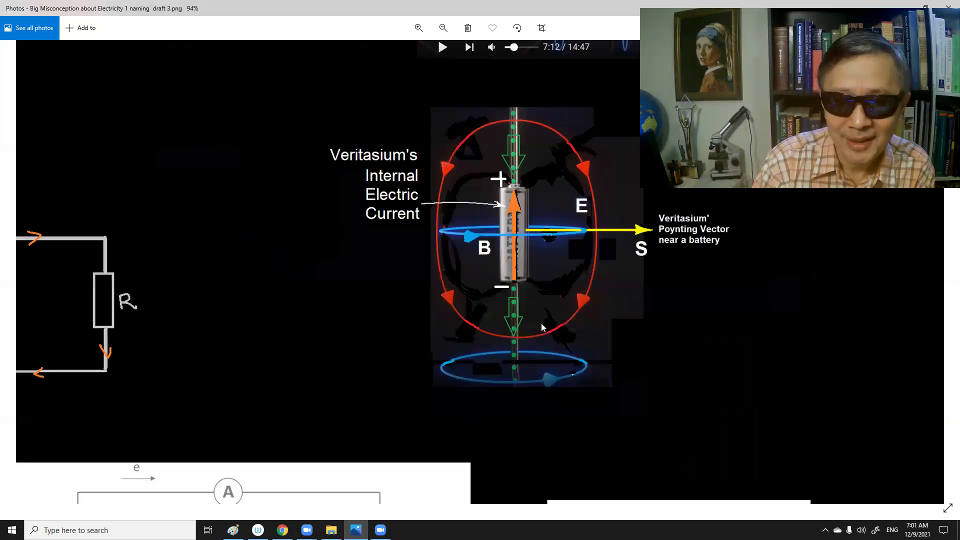
{"action": "scroll", "coordinate": [541, 323], "scroll_direction": "up", "scroll_amount": 1}
{"action": "scroll", "coordinate": [522, 225], "scroll_direction": "down", "scroll_amount": 3}
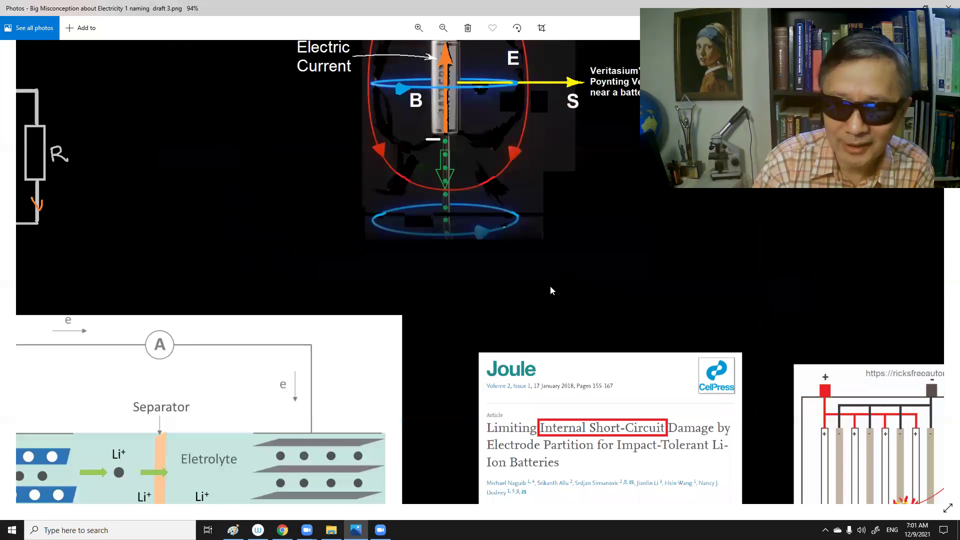
{"action": "scroll", "coordinate": [547, 225], "scroll_direction": "down", "scroll_amount": 3}
{"action": "scroll", "coordinate": [516, 255], "scroll_direction": "up", "scroll_amount": 1}
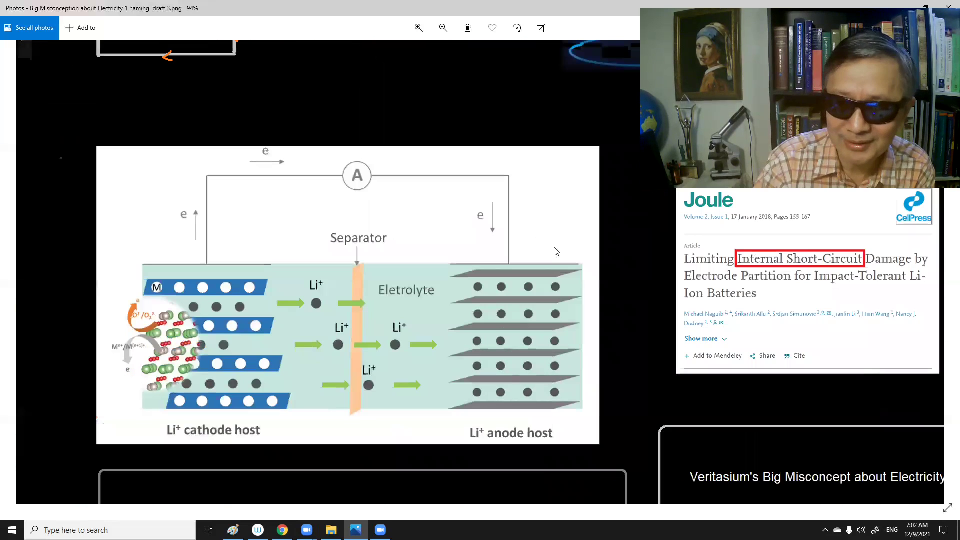
{"action": "scroll", "coordinate": [603, 266], "scroll_direction": "up", "scroll_amount": 2}
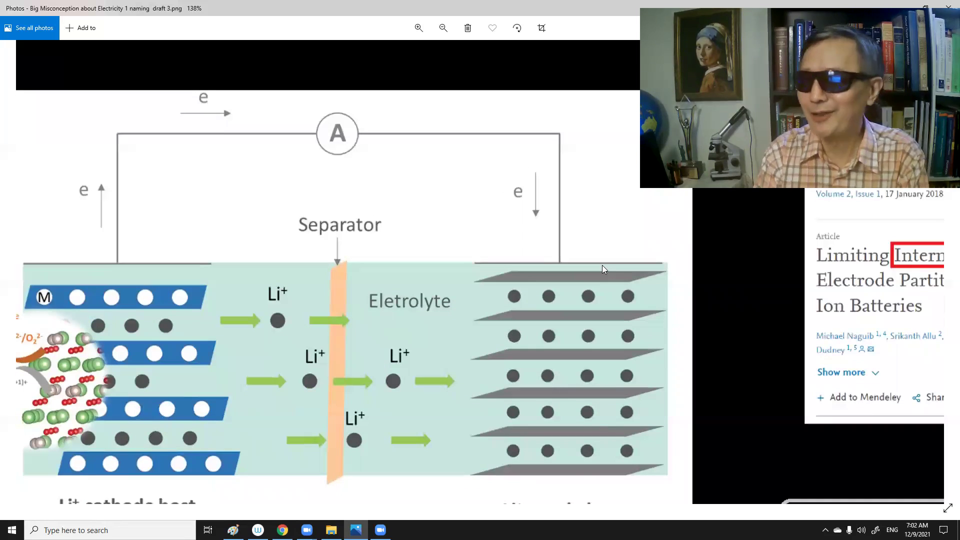
Center the lithium-ion separator and electrolyte diagram beside the Joule article
{"action": "left_click_drag", "start_coordinate": [590, 222], "coordinate": [628, 247]}
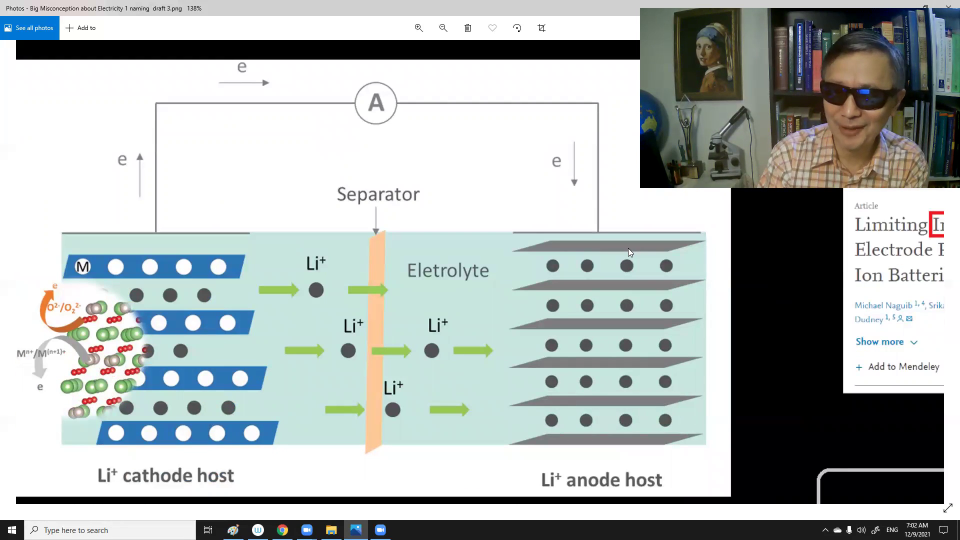
{"action": "scroll", "coordinate": [628, 249], "scroll_direction": "down", "scroll_amount": 1}
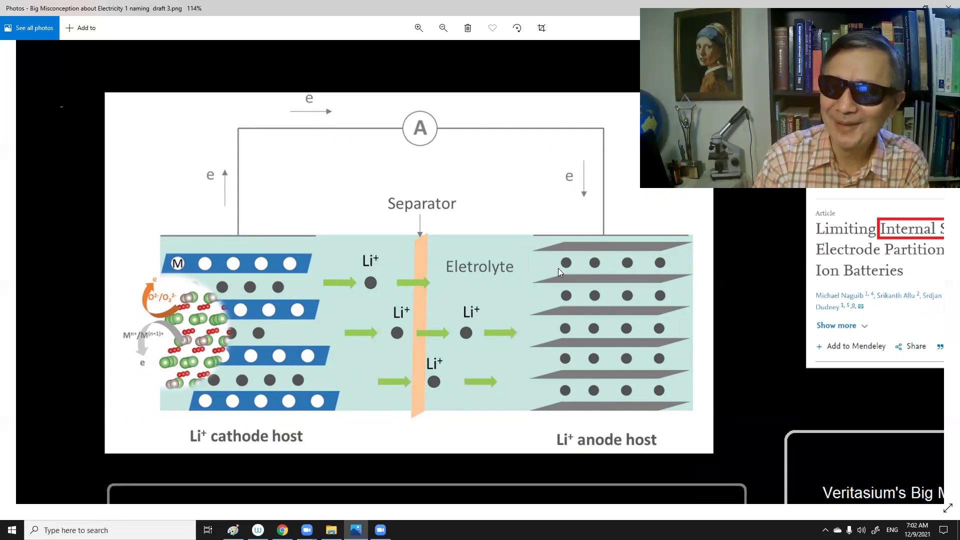
Pan from the enlarged battery and electron current circuit over to the SINK/SOURCE separator panel
{"action": "left_click_drag", "start_coordinate": [326, 187], "coordinate": [506, 282]}
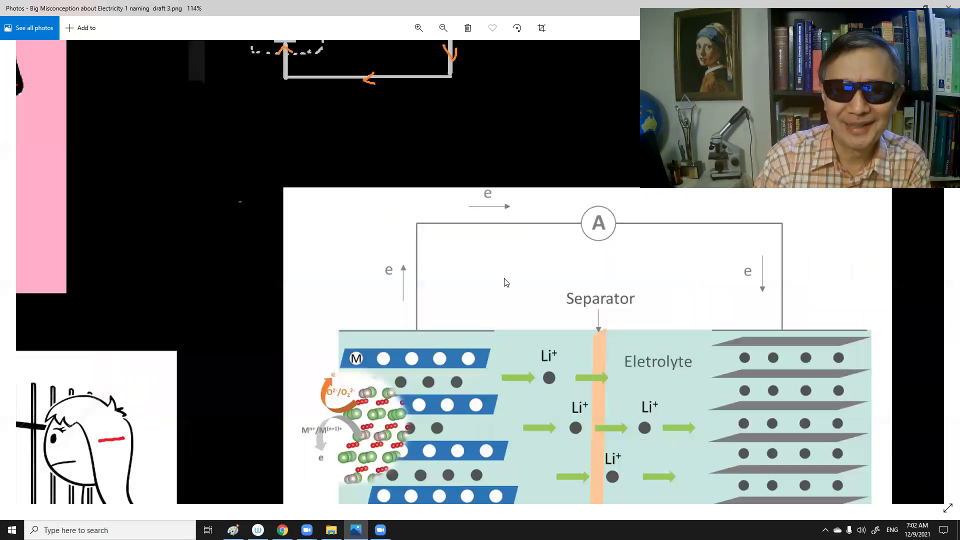
{"action": "mouse_move", "coordinate": [477, 319]}
{"action": "left_mouse_down"}
{"action": "mouse_move", "coordinate": [427, 261]}
{"action": "mouse_move", "coordinate": [454, 234]}
{"action": "left_mouse_up"}
{"action": "left_click_drag", "start_coordinate": [595, 301], "coordinate": [460, 296]}
{"action": "scroll", "coordinate": [438, 222], "scroll_direction": "up", "scroll_amount": 3}
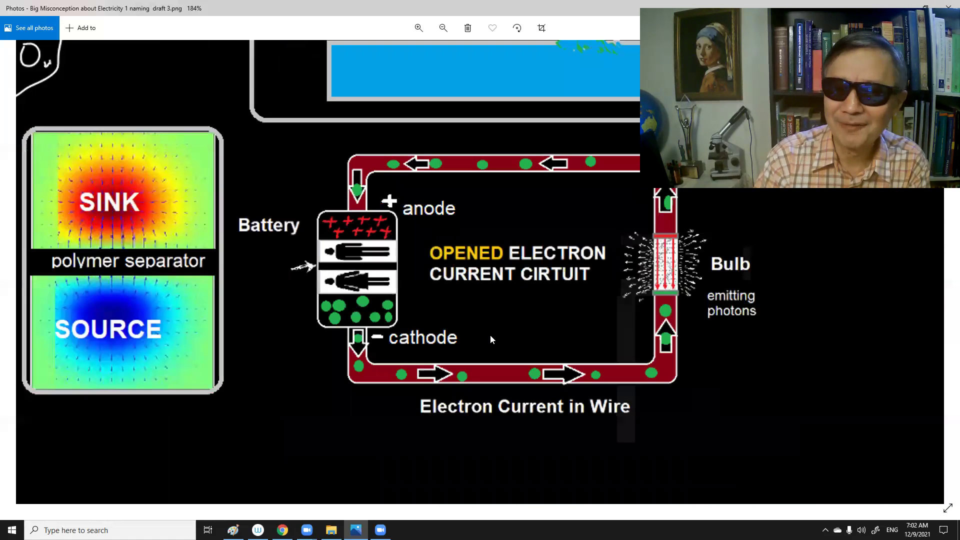
{"action": "scroll", "coordinate": [490, 336], "scroll_direction": "up", "scroll_amount": 2}
{"action": "scroll", "coordinate": [490, 336], "scroll_direction": "up", "scroll_amount": 2}
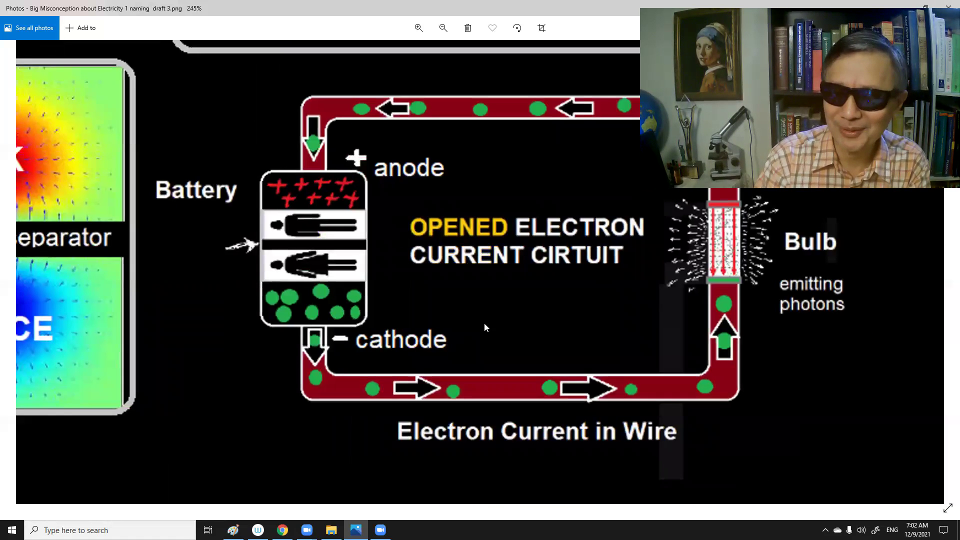
{"action": "left_click_drag", "start_coordinate": [513, 325], "coordinate": [525, 337]}
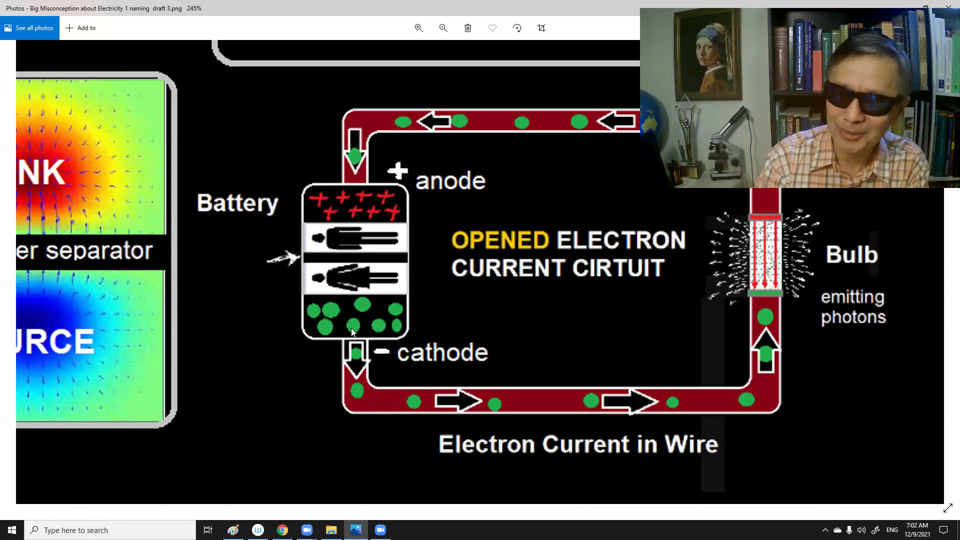
{"action": "scroll", "coordinate": [471, 304], "scroll_direction": "down", "scroll_amount": 1}
{"action": "scroll", "coordinate": [491, 313], "scroll_direction": "up", "scroll_amount": 3}
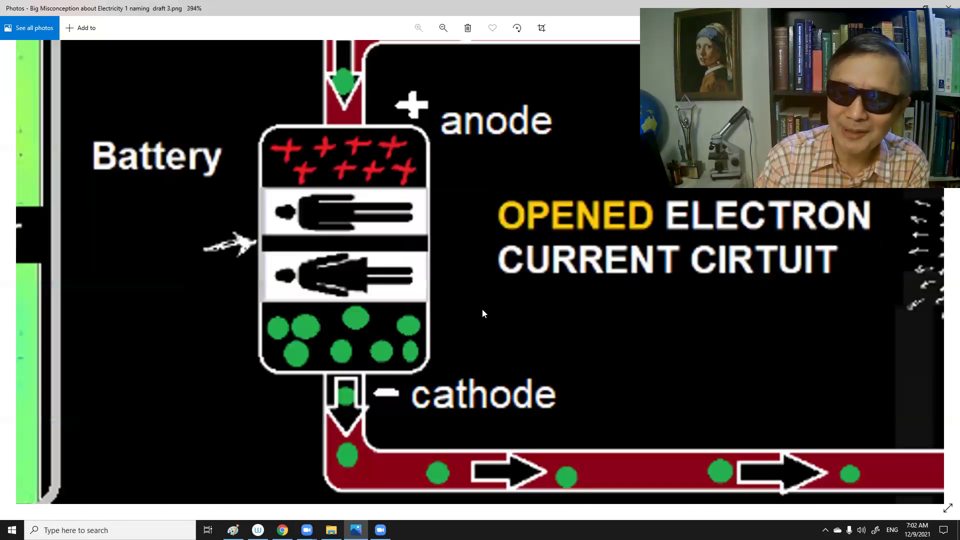
{"action": "left_click_drag", "start_coordinate": [475, 291], "coordinate": [522, 338]}
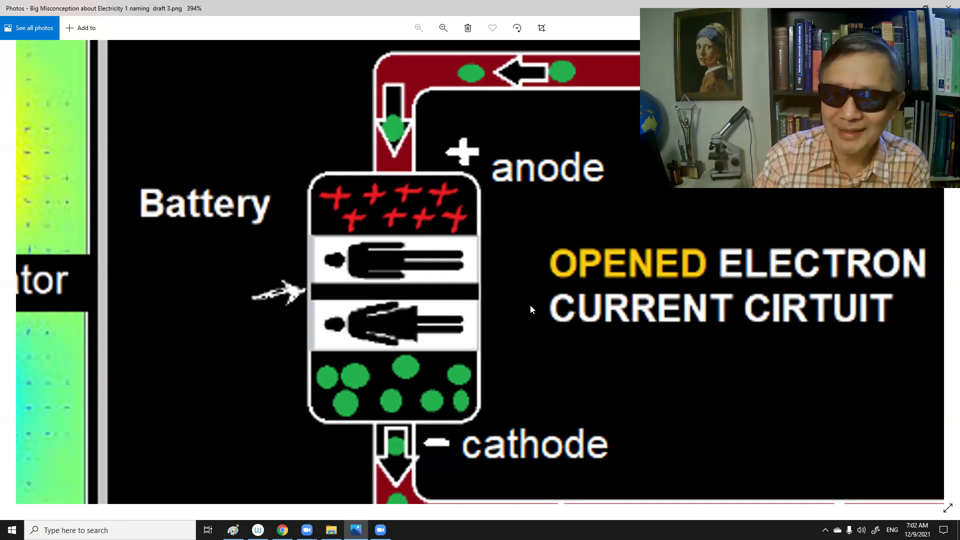
{"action": "scroll", "coordinate": [490, 290], "scroll_direction": "left", "scroll_amount": 3}
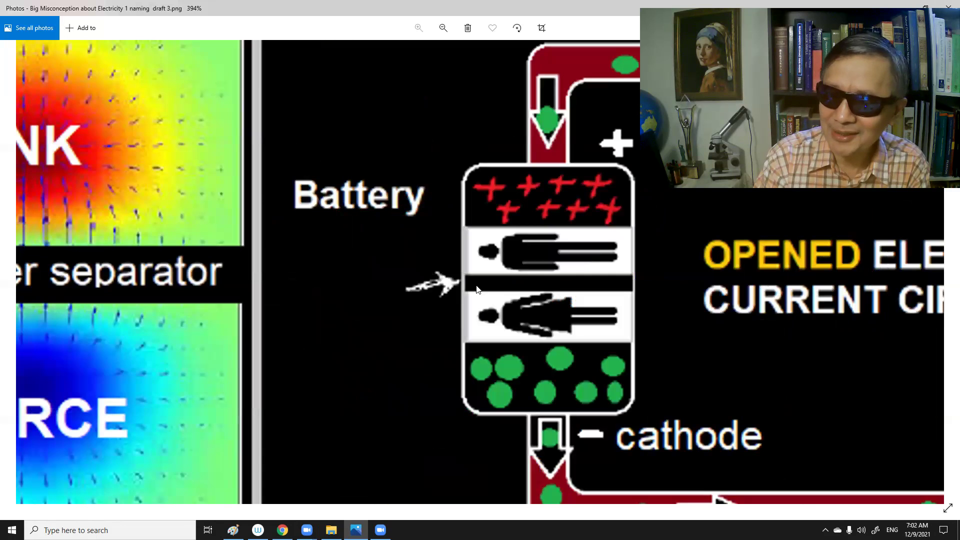
{"action": "scroll", "coordinate": [480, 301], "scroll_direction": "left", "scroll_amount": 3}
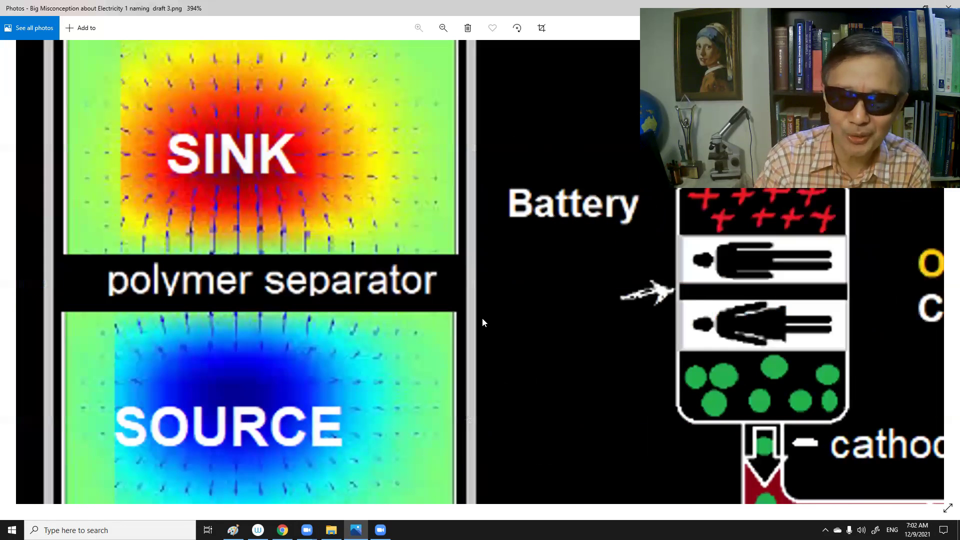
{"action": "scroll", "coordinate": [555, 298], "scroll_direction": "left", "scroll_amount": 2}
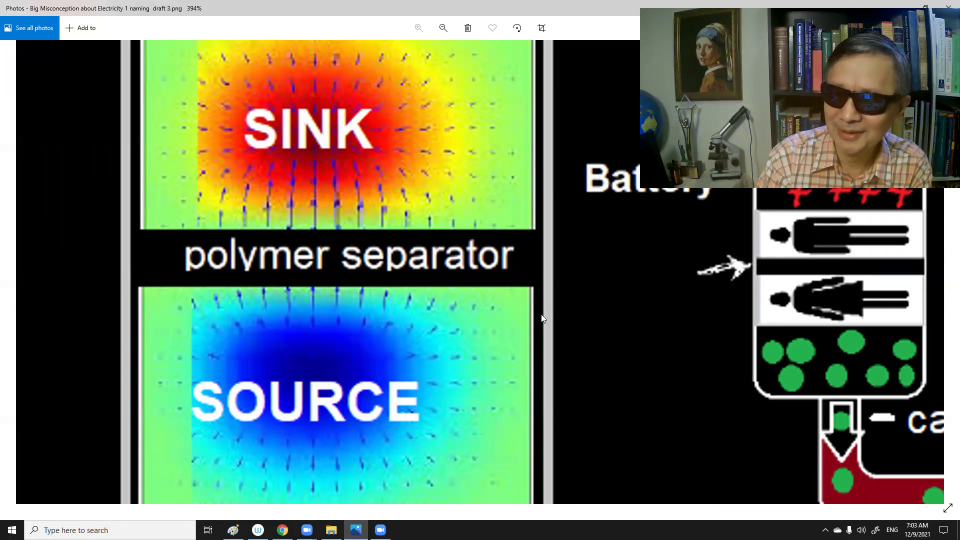
{"action": "scroll", "coordinate": [541, 319], "scroll_direction": "down", "scroll_amount": 3}
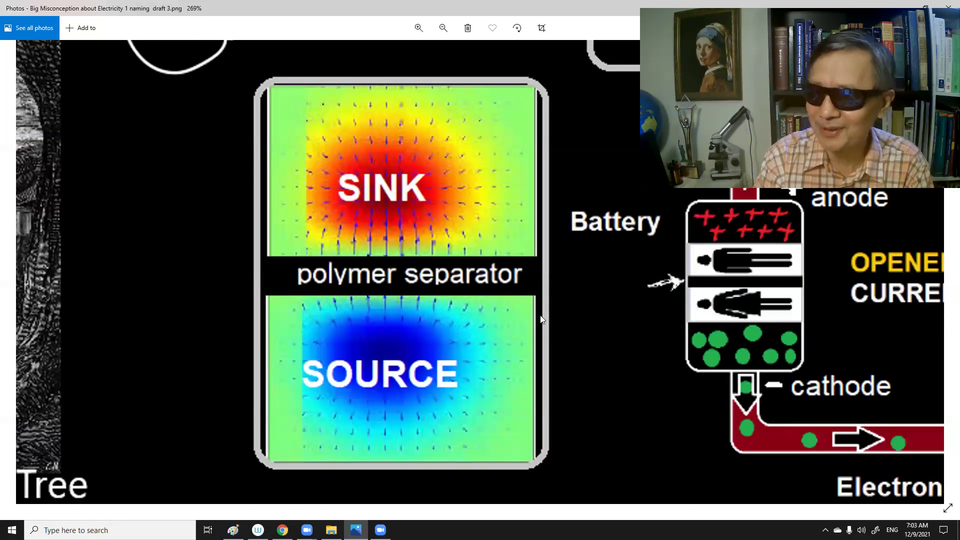
{"action": "left_click_drag", "start_coordinate": [541, 323], "coordinate": [538, 337]}
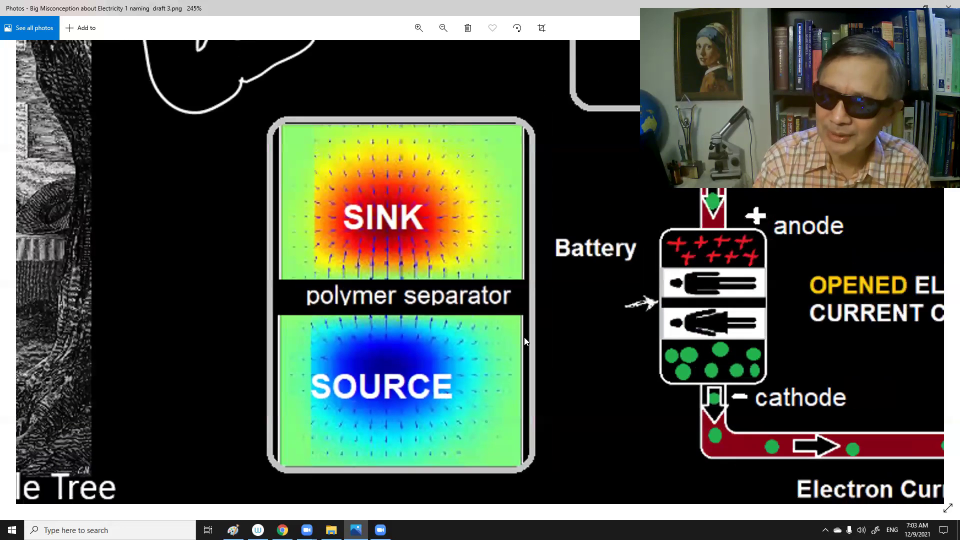
{"action": "scroll", "coordinate": [537, 340], "scroll_direction": "down", "scroll_amount": 1}
{"action": "scroll", "coordinate": [516, 337], "scroll_direction": "right", "scroll_amount": 1}
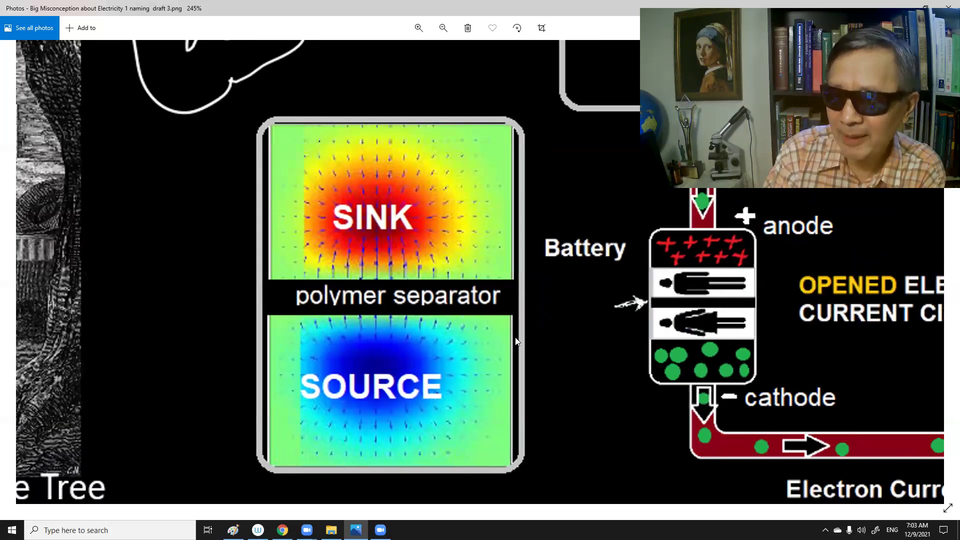
Switch to the meeting recordings folder with Alt+Tab and minimize it
{"action": "key", "text": "alt+Tab"}
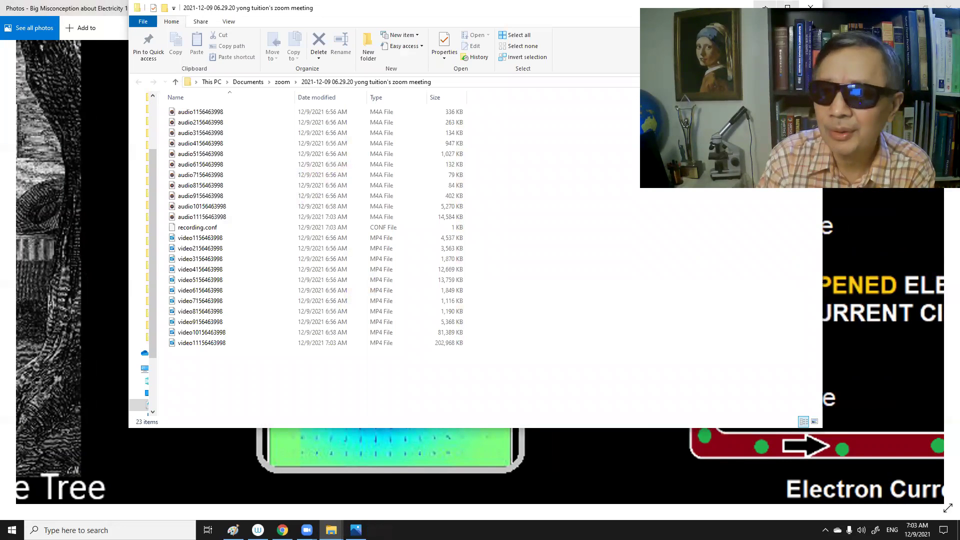
{"action": "left_click", "coordinate": [765, 7]}
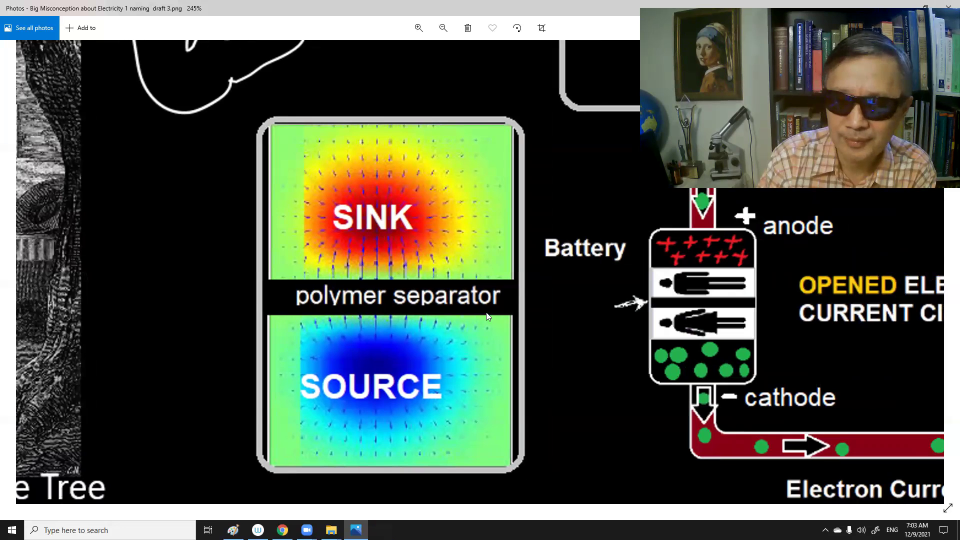
{"action": "scroll", "coordinate": [421, 399], "scroll_direction": "up", "scroll_amount": 2}
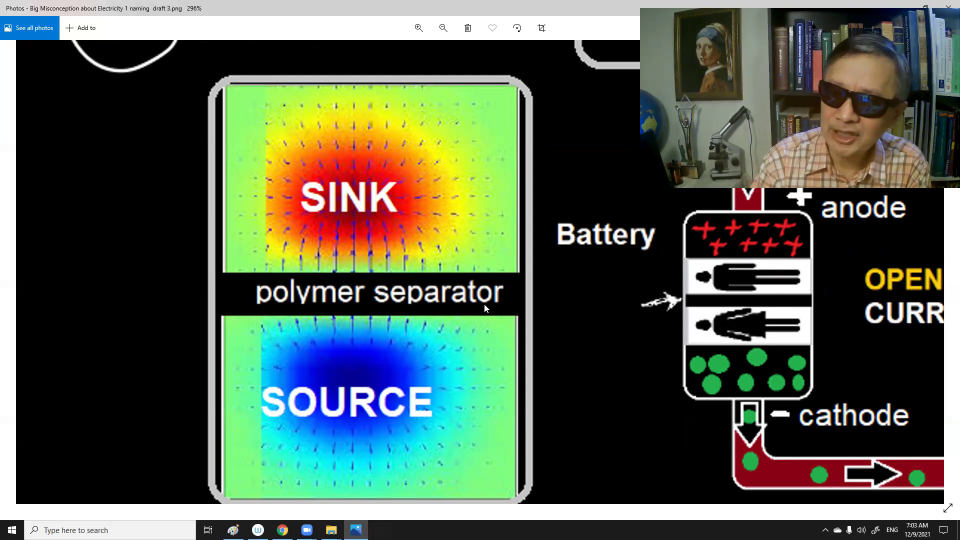
{"action": "scroll", "coordinate": [459, 261], "scroll_direction": "down", "scroll_amount": 2}
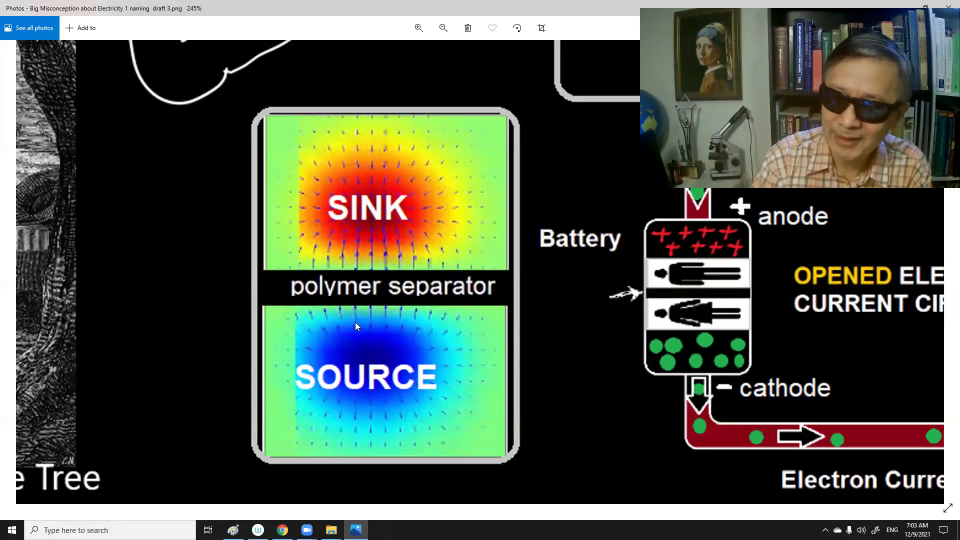
{"action": "scroll", "coordinate": [525, 328], "scroll_direction": "down", "scroll_amount": 1}
{"action": "scroll", "coordinate": [682, 324], "scroll_direction": "down", "scroll_amount": 1}
{"action": "scroll", "coordinate": [573, 320], "scroll_direction": "down", "scroll_amount": 1}
{"action": "scroll", "coordinate": [585, 312], "scroll_direction": "down", "scroll_amount": 1}
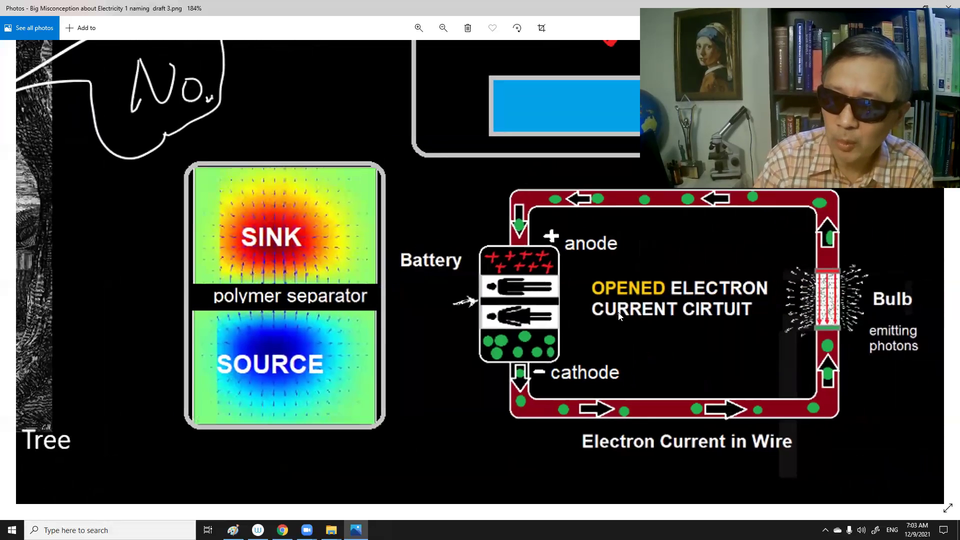
{"action": "scroll", "coordinate": [525, 331], "scroll_direction": "down", "scroll_amount": 1}
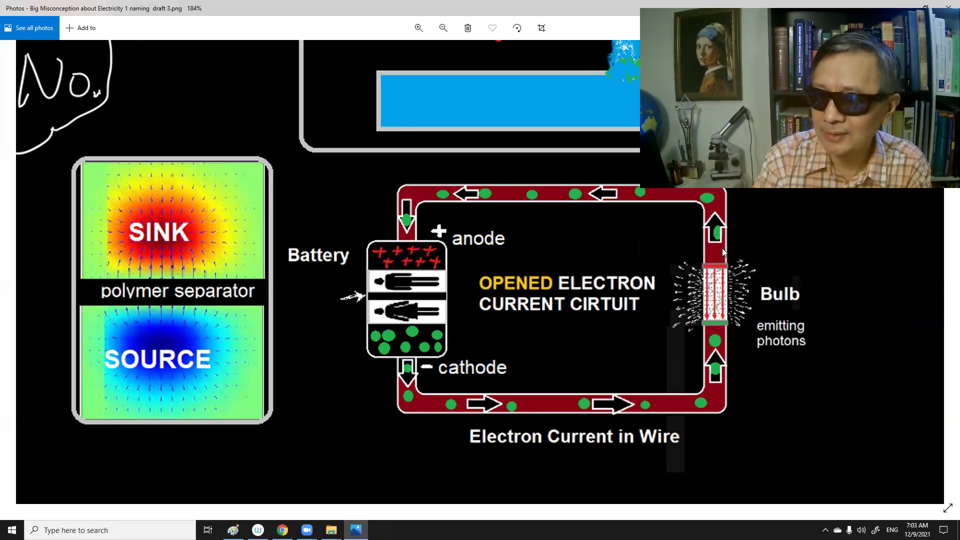
Move past the Thomson quote and center the Romeo and Juliet pictures
{"action": "mouse_move", "coordinate": [351, 349]}
{"action": "left_mouse_down"}
{"action": "mouse_move", "coordinate": [517, 368]}
{"action": "mouse_move", "coordinate": [403, 325]}
{"action": "left_mouse_up"}
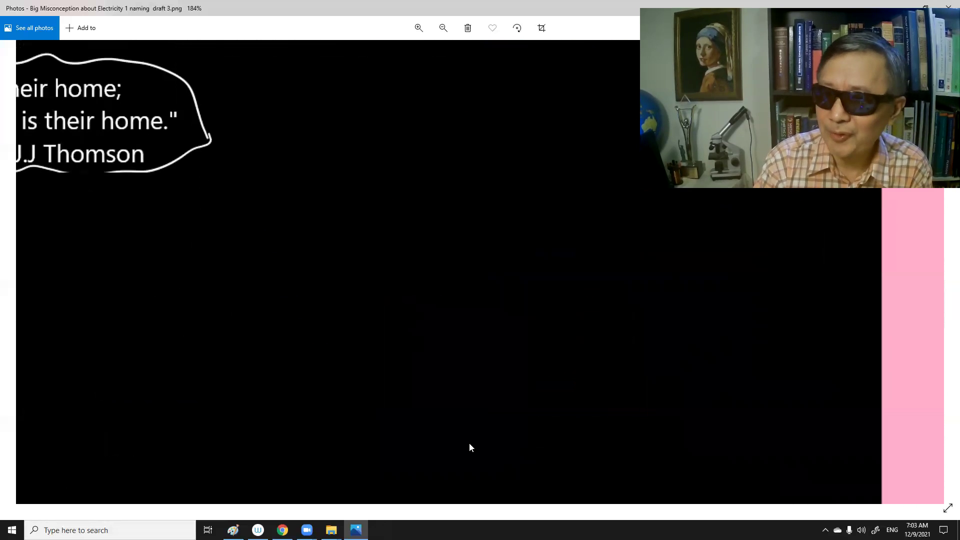
{"action": "mouse_move", "coordinate": [469, 445]}
{"action": "left_mouse_down"}
{"action": "mouse_move", "coordinate": [472, 315]}
{"action": "mouse_move", "coordinate": [399, 246]}
{"action": "mouse_move", "coordinate": [540, 420]}
{"action": "mouse_move", "coordinate": [418, 329]}
{"action": "mouse_move", "coordinate": [413, 282]}
{"action": "left_mouse_up"}
{"action": "scroll", "coordinate": [411, 287], "scroll_direction": "down", "scroll_amount": 2}
{"action": "scroll", "coordinate": [450, 296], "scroll_direction": "down", "scroll_amount": 2}
{"action": "scroll", "coordinate": [480, 300], "scroll_direction": "down", "scroll_amount": 2}
{"action": "scroll", "coordinate": [498, 307], "scroll_direction": "down", "scroll_amount": 2}
{"action": "scroll", "coordinate": [532, 367], "scroll_direction": "up", "scroll_amount": 3}
{"action": "mouse_move", "coordinate": [532, 399]}
{"action": "left_mouse_down"}
{"action": "mouse_move", "coordinate": [454, 357]}
{"action": "mouse_move", "coordinate": [504, 360]}
{"action": "left_mouse_up"}
{"action": "scroll", "coordinate": [505, 360], "scroll_direction": "up", "scroll_amount": 3}
{"action": "mouse_move", "coordinate": [429, 338]}
{"action": "left_mouse_down"}
{"action": "mouse_move", "coordinate": [601, 323]}
{"action": "mouse_move", "coordinate": [510, 315]}
{"action": "left_mouse_up"}
Bring the 'with a wall' balcony picture to the center of the view
{"action": "left_click_drag", "start_coordinate": [678, 360], "coordinate": [492, 312]}
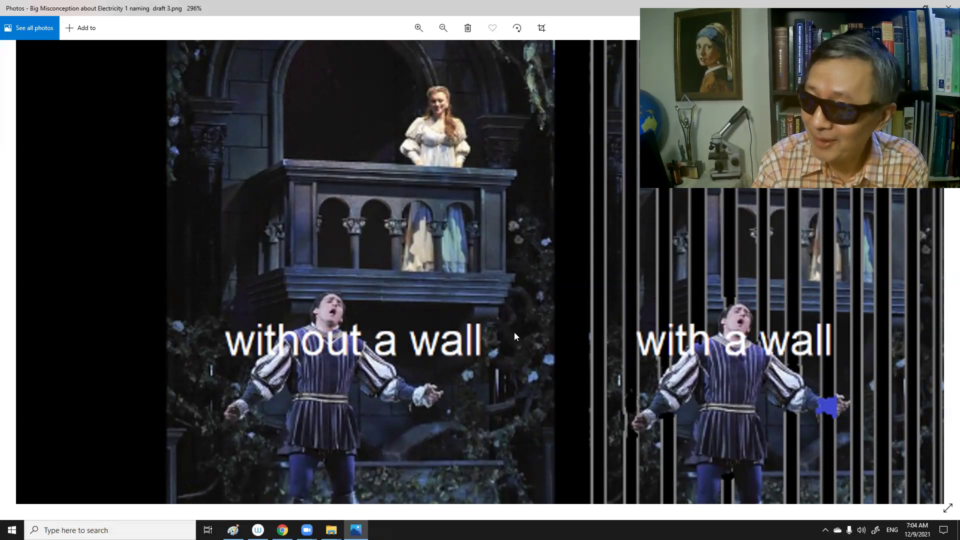
{"action": "mouse_move", "coordinate": [745, 285]}
{"action": "left_mouse_down"}
{"action": "mouse_move", "coordinate": [433, 301]}
{"action": "mouse_move", "coordinate": [547, 316]}
{"action": "mouse_move", "coordinate": [463, 325]}
{"action": "mouse_move", "coordinate": [478, 313]}
{"action": "left_mouse_up"}
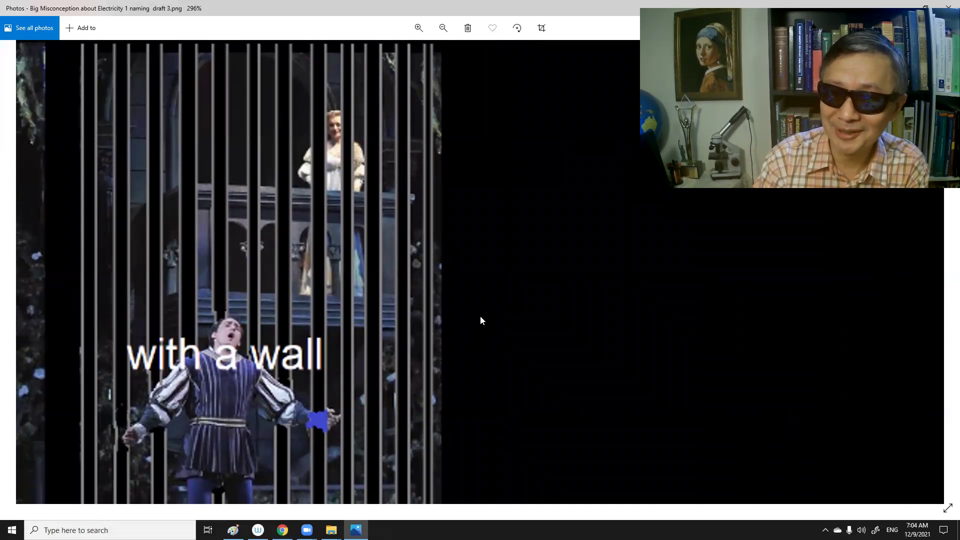
{"action": "scroll", "coordinate": [493, 314], "scroll_direction": "down", "scroll_amount": 2}
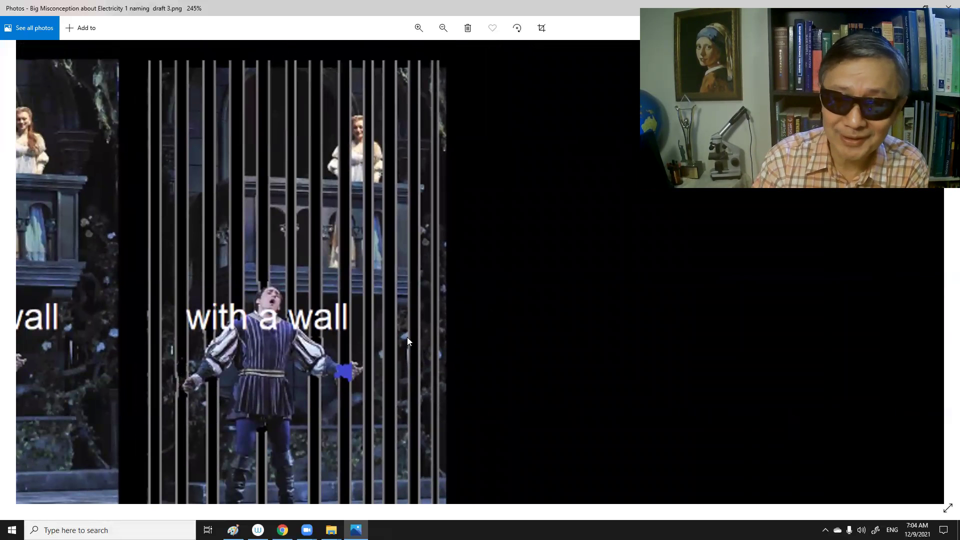
{"action": "scroll", "coordinate": [402, 332], "scroll_direction": "up", "scroll_amount": 1}
{"action": "scroll", "coordinate": [400, 321], "scroll_direction": "up", "scroll_amount": 2}
{"action": "left_click_drag", "start_coordinate": [395, 308], "coordinate": [412, 359]}
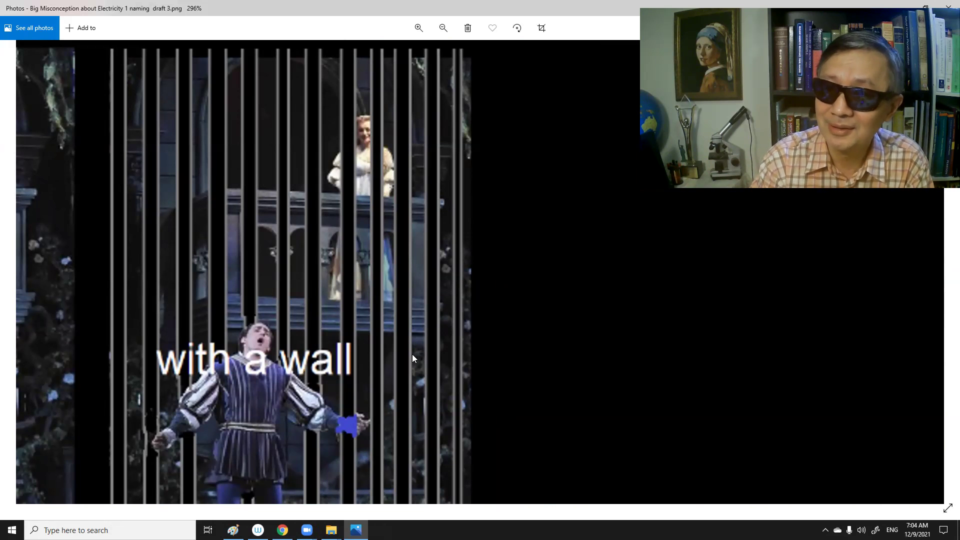
{"action": "scroll", "coordinate": [440, 371], "scroll_direction": "down", "scroll_amount": 2}
{"action": "scroll", "coordinate": [567, 335], "scroll_direction": "down", "scroll_amount": 2}
{"action": "scroll", "coordinate": [578, 331], "scroll_direction": "down", "scroll_amount": 3}
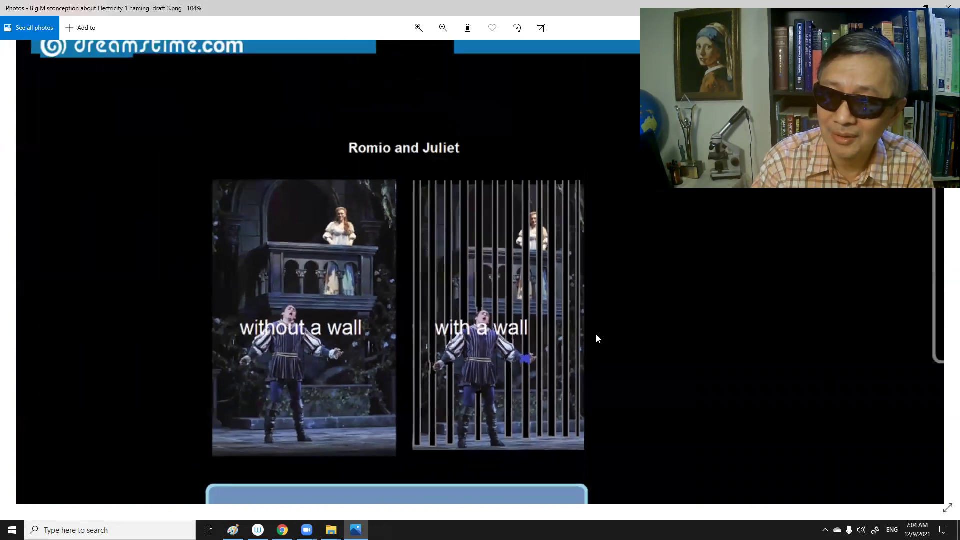
{"action": "scroll", "coordinate": [596, 334], "scroll_direction": "down", "scroll_amount": 2}
{"action": "scroll", "coordinate": [550, 274], "scroll_direction": "up", "scroll_amount": 1}
{"action": "scroll", "coordinate": [493, 297], "scroll_direction": "down", "scroll_amount": 4}
{"action": "scroll", "coordinate": [487, 296], "scroll_direction": "up", "scroll_amount": 1}
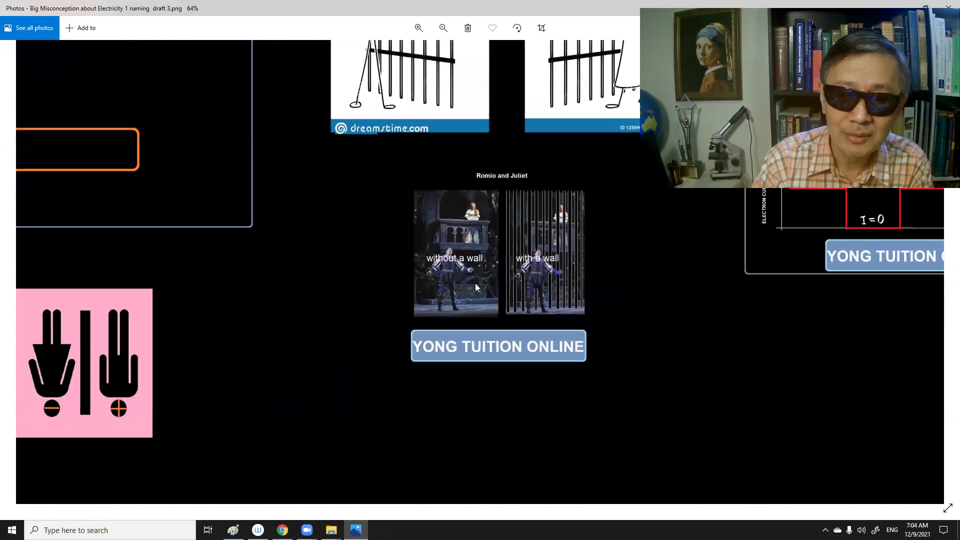
{"action": "scroll", "coordinate": [510, 338], "scroll_direction": "up", "scroll_amount": 1}
{"action": "scroll", "coordinate": [540, 369], "scroll_direction": "down", "scroll_amount": 2}
{"action": "scroll", "coordinate": [430, 257], "scroll_direction": "down", "scroll_amount": 1}
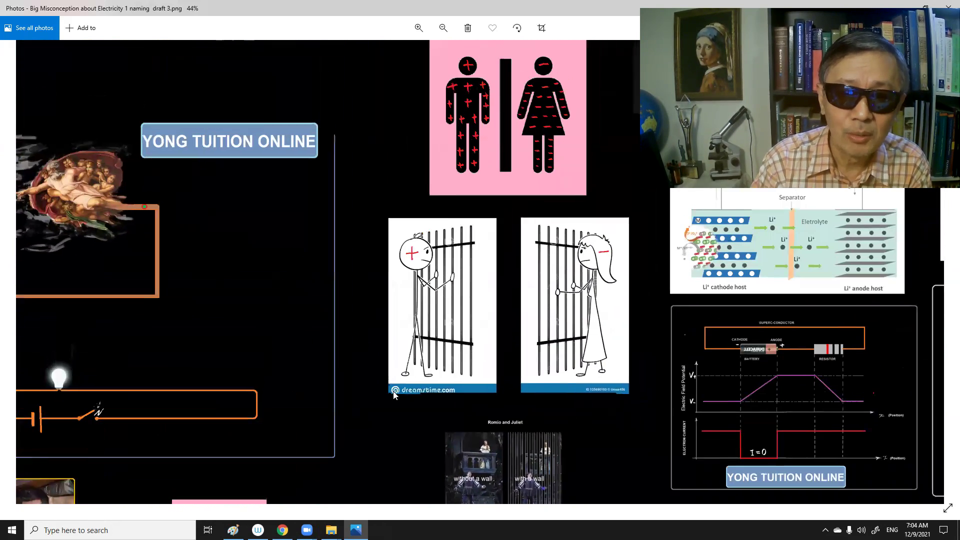
Survey the surrounding diagrams and pan to the whole pink plus/minus pictogram
{"action": "mouse_move", "coordinate": [431, 300]}
{"action": "left_mouse_down"}
{"action": "mouse_move", "coordinate": [546, 334]}
{"action": "mouse_move", "coordinate": [489, 390]}
{"action": "left_mouse_up"}
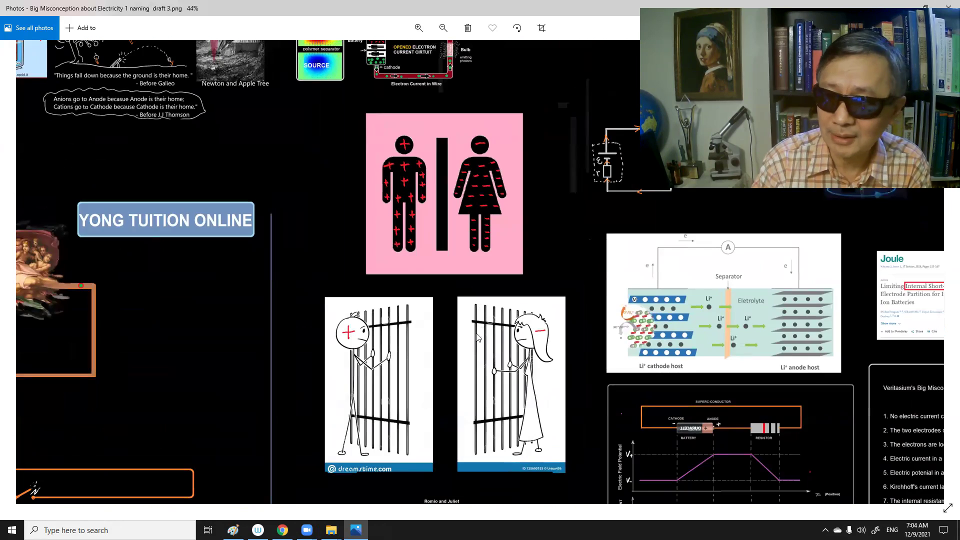
{"action": "scroll", "coordinate": [488, 386], "scroll_direction": "down", "scroll_amount": 1}
{"action": "scroll", "coordinate": [450, 420], "scroll_direction": "up", "scroll_amount": 2}
{"action": "scroll", "coordinate": [449, 413], "scroll_direction": "up", "scroll_amount": 2}
{"action": "scroll", "coordinate": [449, 412], "scroll_direction": "up", "scroll_amount": 2}
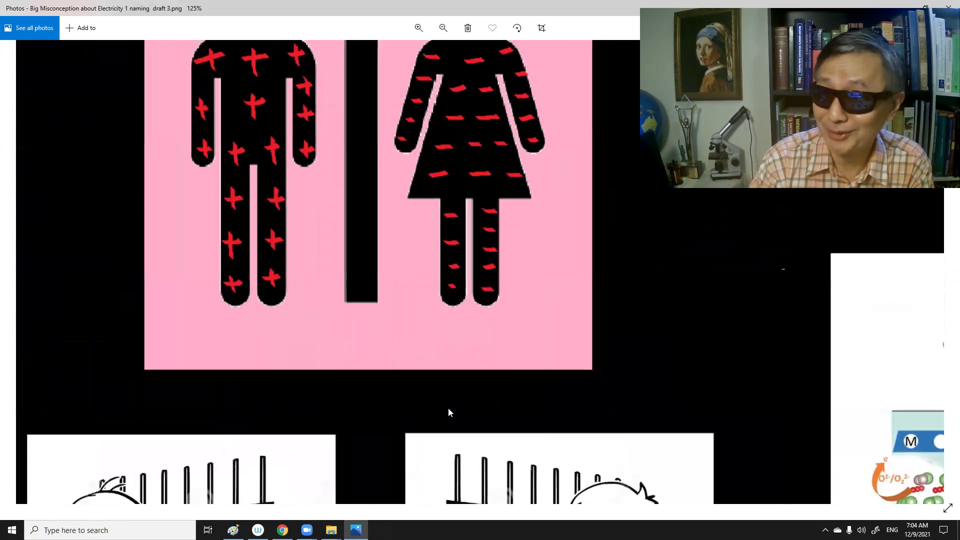
{"action": "left_click_drag", "start_coordinate": [489, 358], "coordinate": [612, 445]}
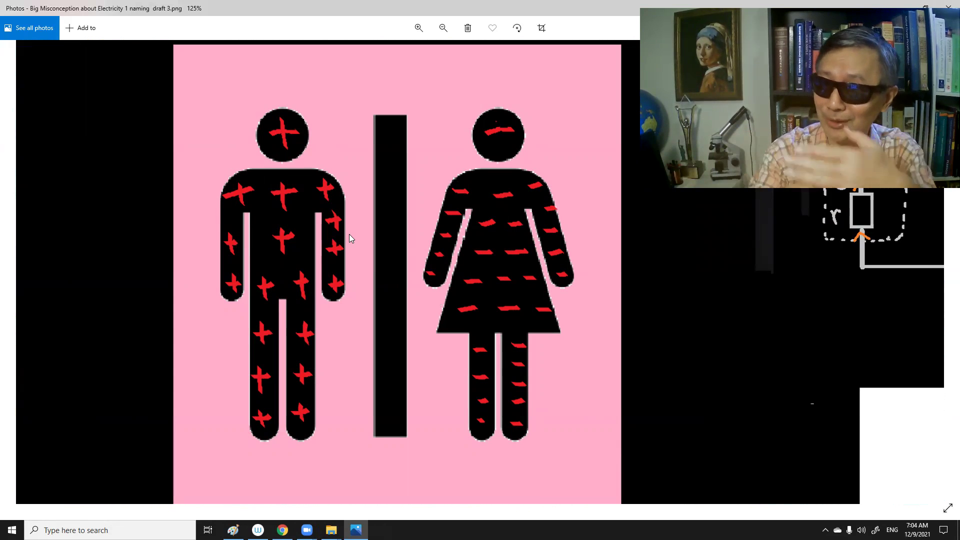
{"action": "scroll", "coordinate": [501, 312], "scroll_direction": "down", "scroll_amount": 2}
{"action": "scroll", "coordinate": [522, 375], "scroll_direction": "down", "scroll_amount": 2}
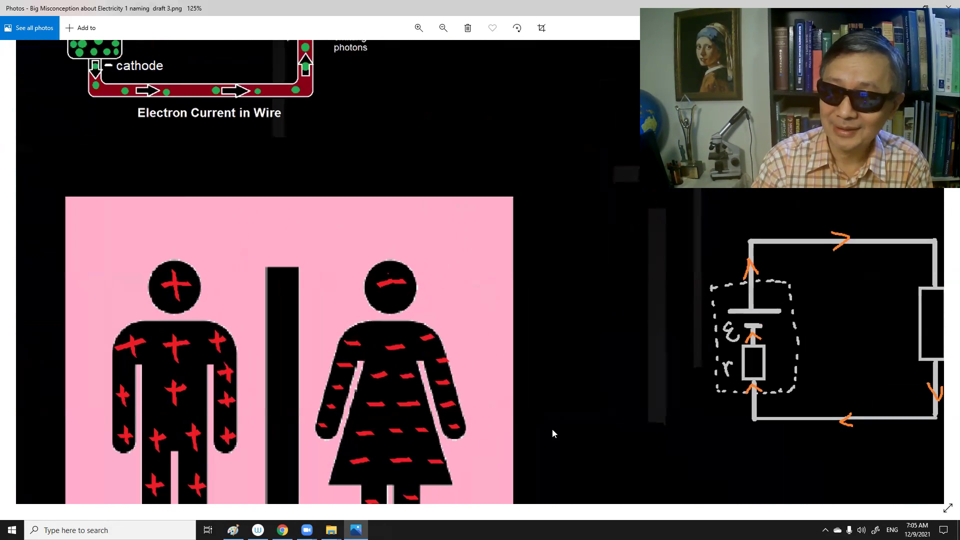
{"action": "scroll", "coordinate": [576, 415], "scroll_direction": "down", "scroll_amount": 2}
{"action": "scroll", "coordinate": [530, 320], "scroll_direction": "up", "scroll_amount": 2}
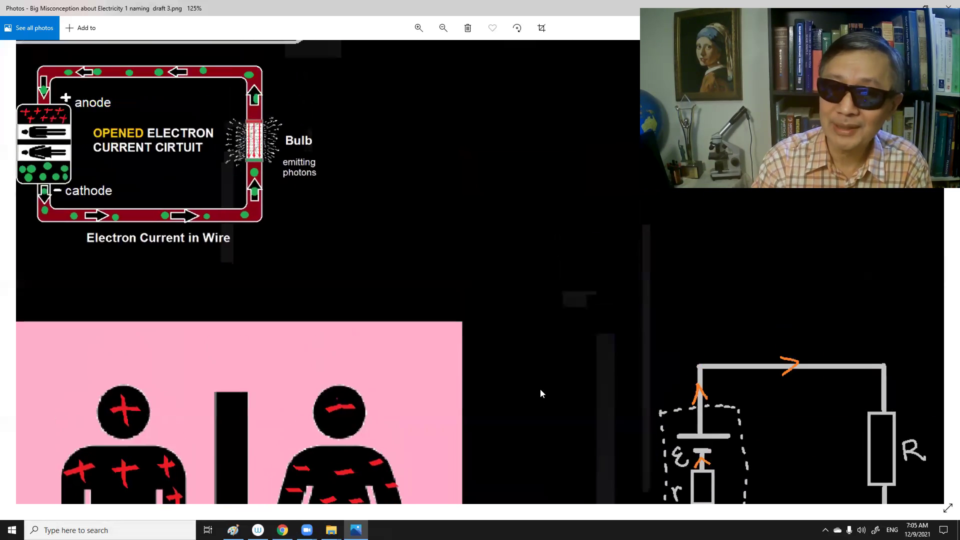
{"action": "scroll", "coordinate": [540, 419], "scroll_direction": "up", "scroll_amount": 2}
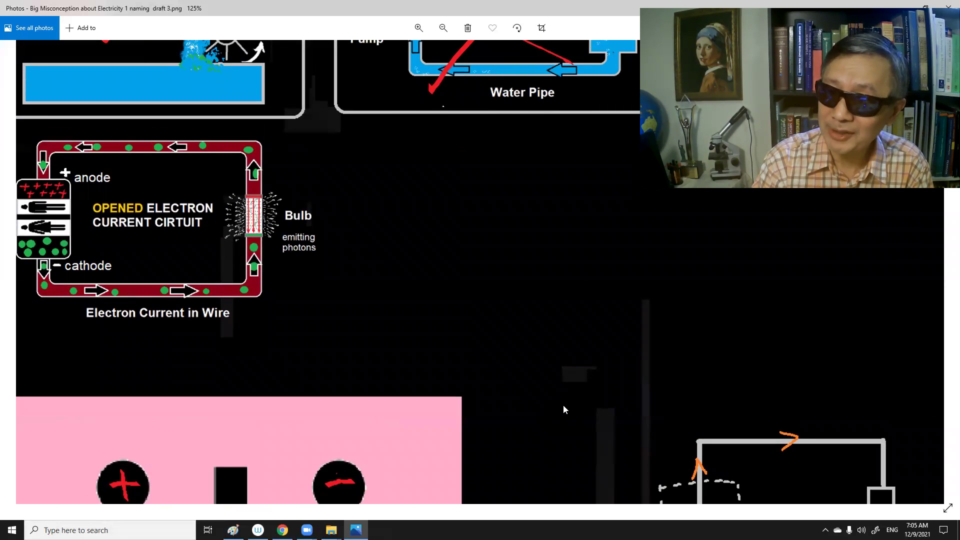
Center the close-up of the circuit with EMF, internal resistance r and resistor R
{"action": "left_click_drag", "start_coordinate": [568, 402], "coordinate": [432, 327]}
{"action": "mouse_move", "coordinate": [508, 338]}
{"action": "left_mouse_down"}
{"action": "mouse_move", "coordinate": [547, 351]}
{"action": "mouse_move", "coordinate": [475, 302]}
{"action": "mouse_move", "coordinate": [441, 317]}
{"action": "left_mouse_up"}
{"action": "scroll", "coordinate": [580, 352], "scroll_direction": "up", "scroll_amount": 2}
{"action": "scroll", "coordinate": [580, 353], "scroll_direction": "up", "scroll_amount": 2}
{"action": "scroll", "coordinate": [580, 354], "scroll_direction": "up", "scroll_amount": 1}
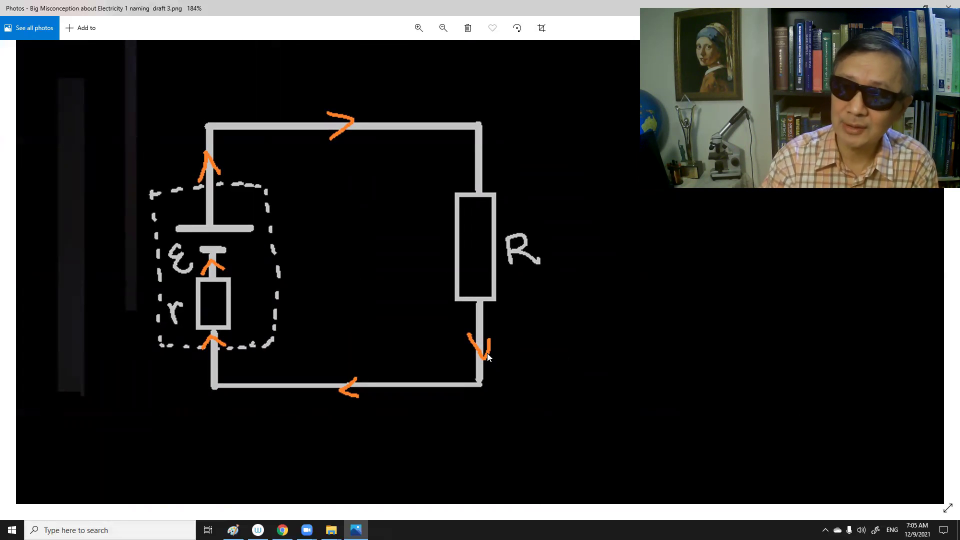
{"action": "left_click_drag", "start_coordinate": [327, 309], "coordinate": [363, 318]}
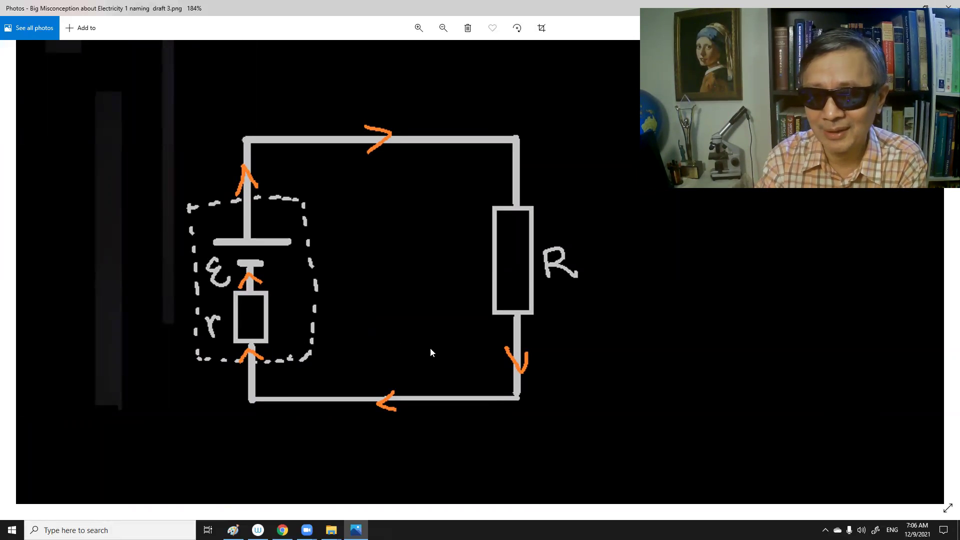
{"action": "scroll", "coordinate": [443, 349], "scroll_direction": "down", "scroll_amount": 2}
{"action": "left_click_drag", "start_coordinate": [608, 375], "coordinate": [566, 352]}
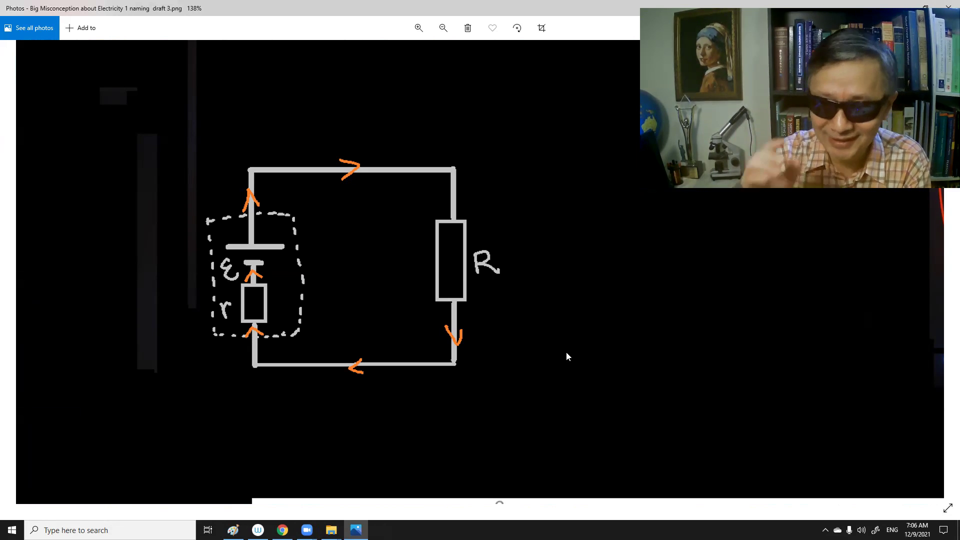
{"action": "scroll", "coordinate": [581, 325], "scroll_direction": "up", "scroll_amount": 2}
{"action": "scroll", "coordinate": [627, 327], "scroll_direction": "up", "scroll_amount": 3}
{"action": "scroll", "coordinate": [525, 323], "scroll_direction": "up", "scroll_amount": 3}
{"action": "scroll", "coordinate": [499, 321], "scroll_direction": "up", "scroll_amount": 1}
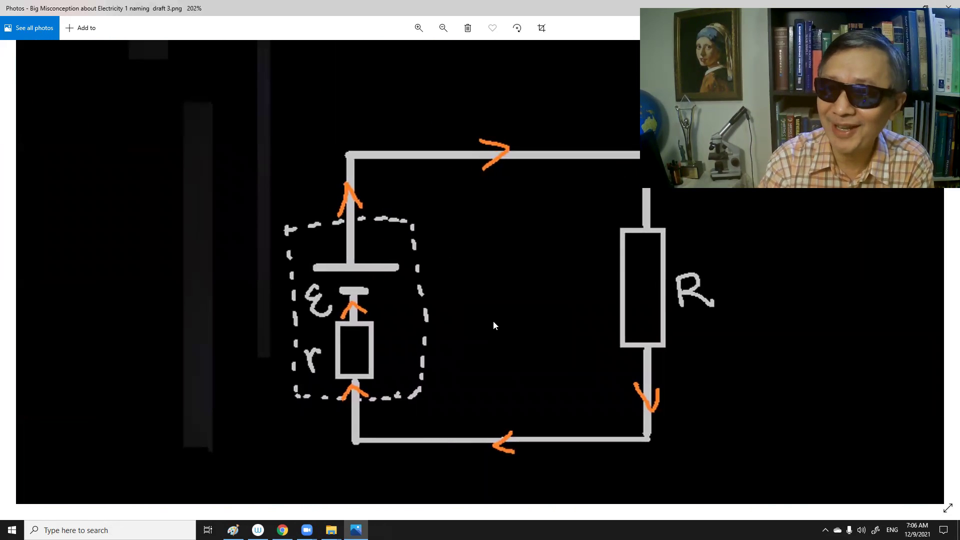
{"action": "scroll", "coordinate": [492, 321], "scroll_direction": "up", "scroll_amount": 2}
{"action": "scroll", "coordinate": [491, 321], "scroll_direction": "up", "scroll_amount": 2}
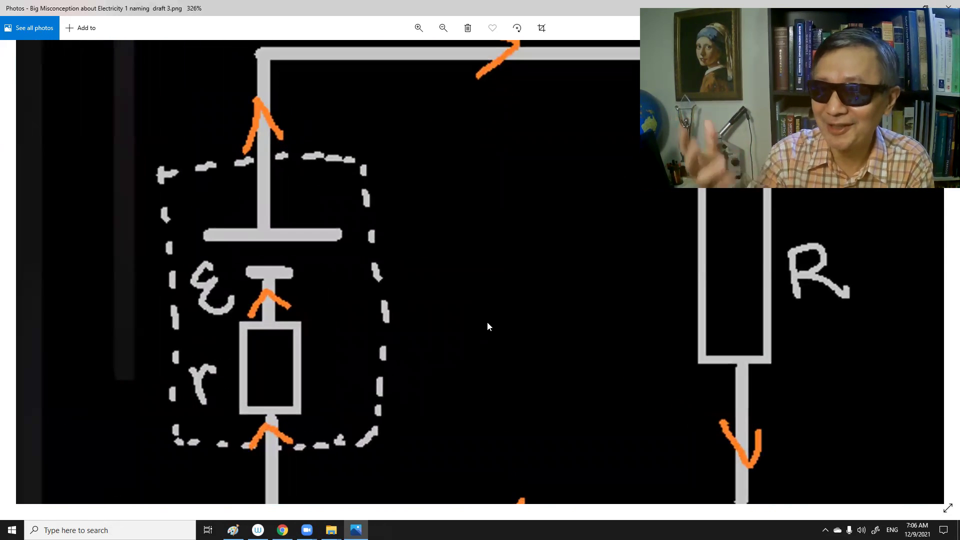
{"action": "left_click_drag", "start_coordinate": [487, 321], "coordinate": [519, 310]}
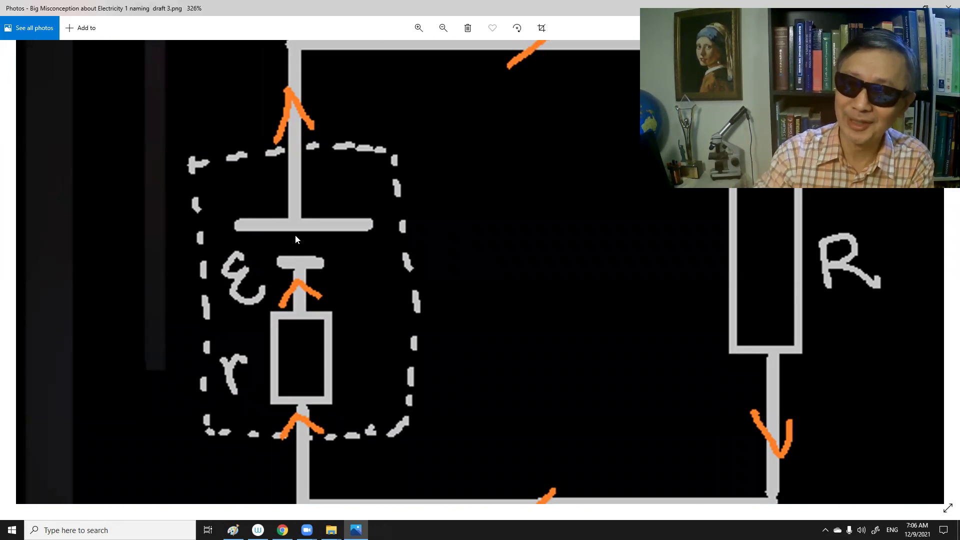
{"action": "scroll", "coordinate": [327, 238], "scroll_direction": "down", "scroll_amount": 2}
{"action": "scroll", "coordinate": [334, 241], "scroll_direction": "down", "scroll_amount": 2}
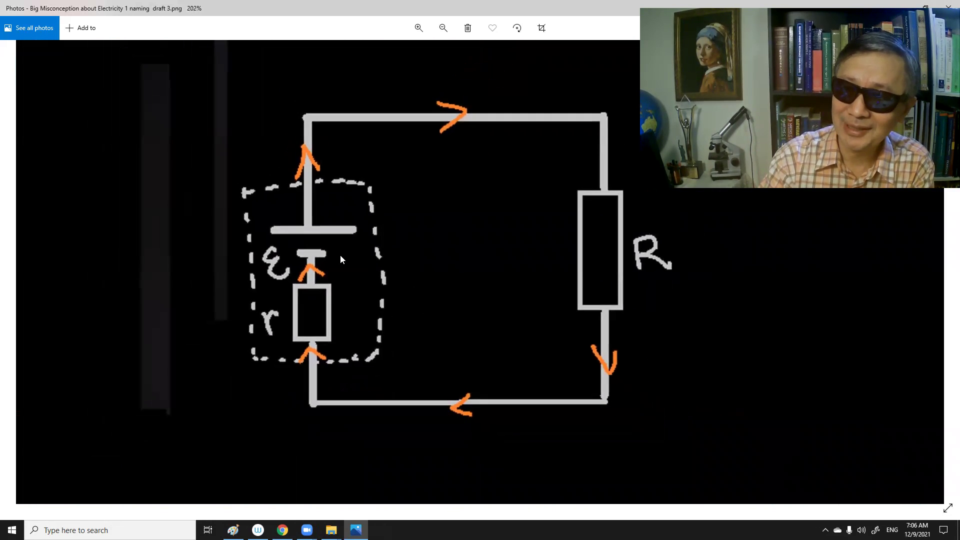
{"action": "scroll", "coordinate": [340, 257], "scroll_direction": "down", "scroll_amount": 1}
{"action": "scroll", "coordinate": [348, 268], "scroll_direction": "down", "scroll_amount": 2}
Pan down to reveal the lithium-ion battery schematic below the circuit
{"action": "left_click_drag", "start_coordinate": [456, 336], "coordinate": [363, 296]}
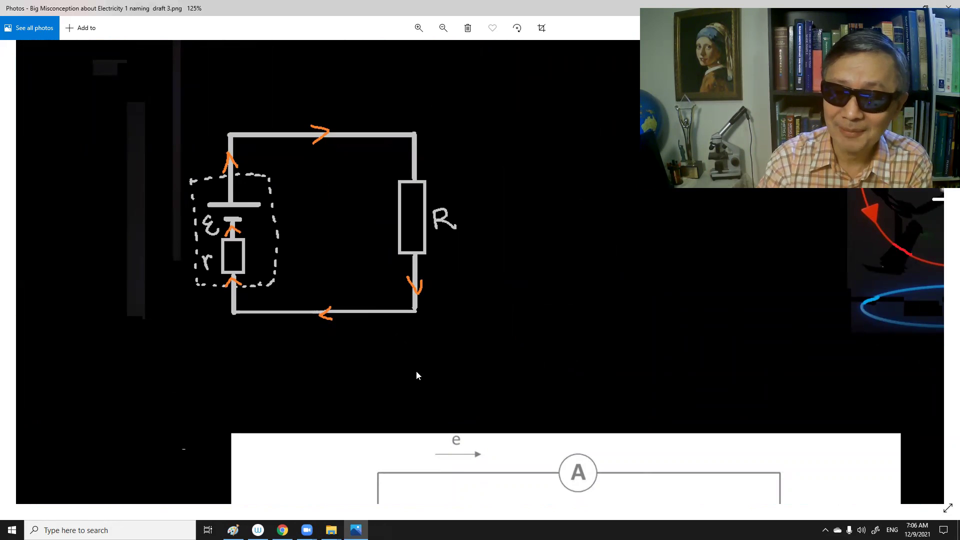
{"action": "left_click_drag", "start_coordinate": [417, 371], "coordinate": [370, 275]}
{"action": "left_click_drag", "start_coordinate": [422, 290], "coordinate": [397, 249]}
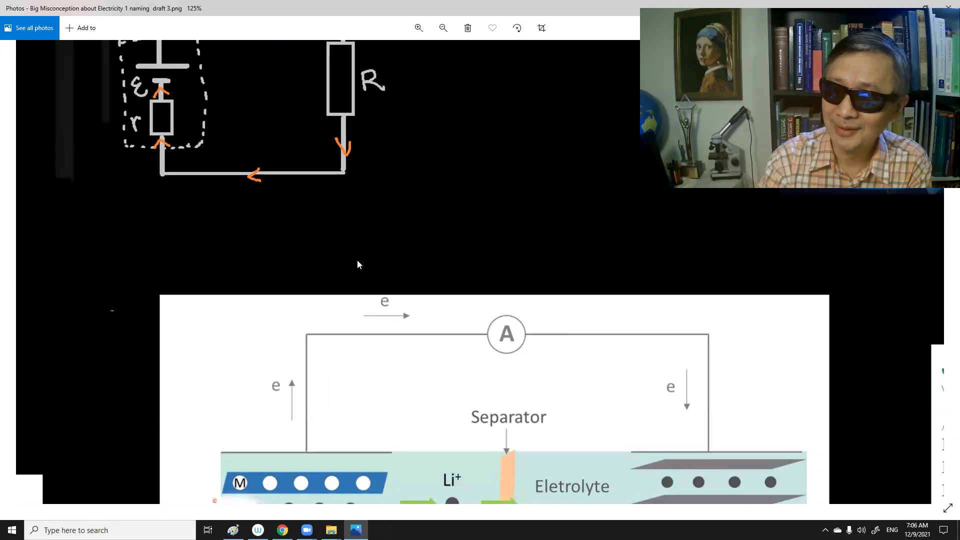
{"action": "scroll", "coordinate": [357, 260], "scroll_direction": "down", "scroll_amount": 3}
{"action": "scroll", "coordinate": [364, 268], "scroll_direction": "down", "scroll_amount": 3}
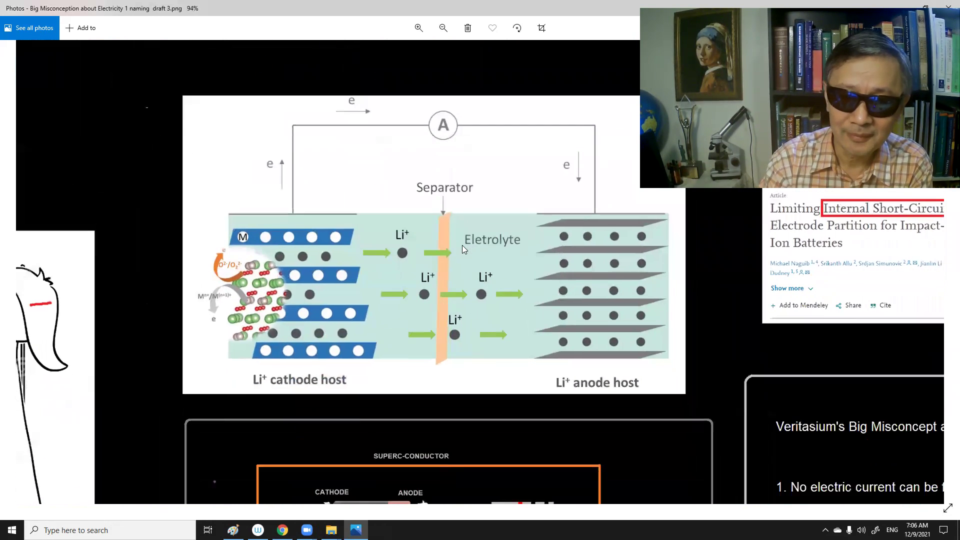
{"action": "scroll", "coordinate": [466, 263], "scroll_direction": "down", "scroll_amount": 2}
{"action": "scroll", "coordinate": [468, 320], "scroll_direction": "up", "scroll_amount": 2}
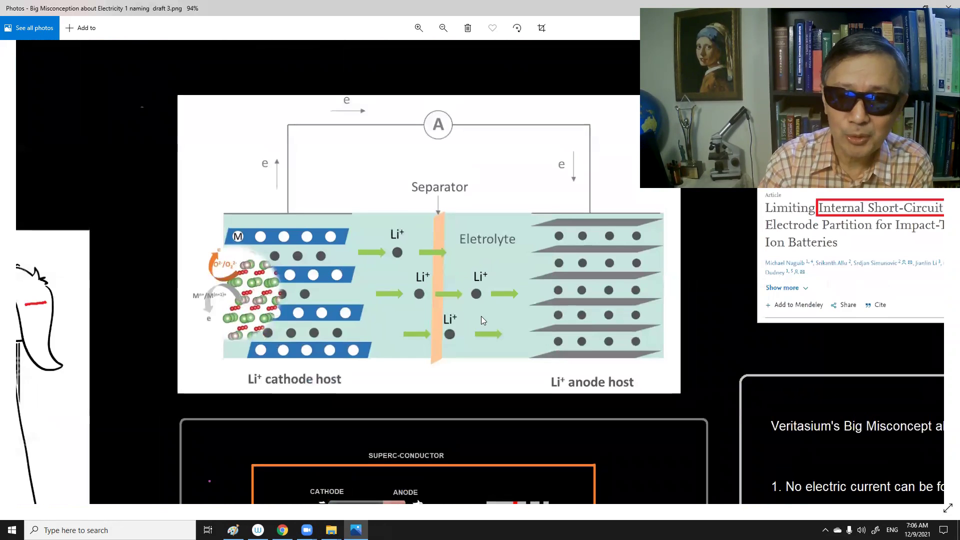
{"action": "scroll", "coordinate": [484, 313], "scroll_direction": "up", "scroll_amount": 2}
{"action": "scroll", "coordinate": [410, 328], "scroll_direction": "up", "scroll_amount": 2}
{"action": "scroll", "coordinate": [418, 307], "scroll_direction": "up", "scroll_amount": 1}
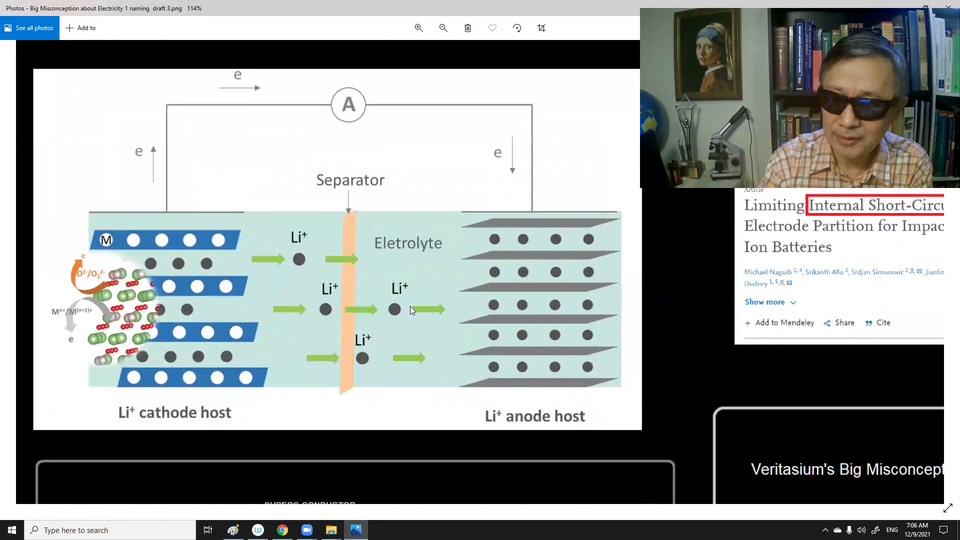
Center the lithium-ion schematic, then pan toward the Joule internal short-circuit article
{"action": "left_click_drag", "start_coordinate": [408, 306], "coordinate": [395, 296]}
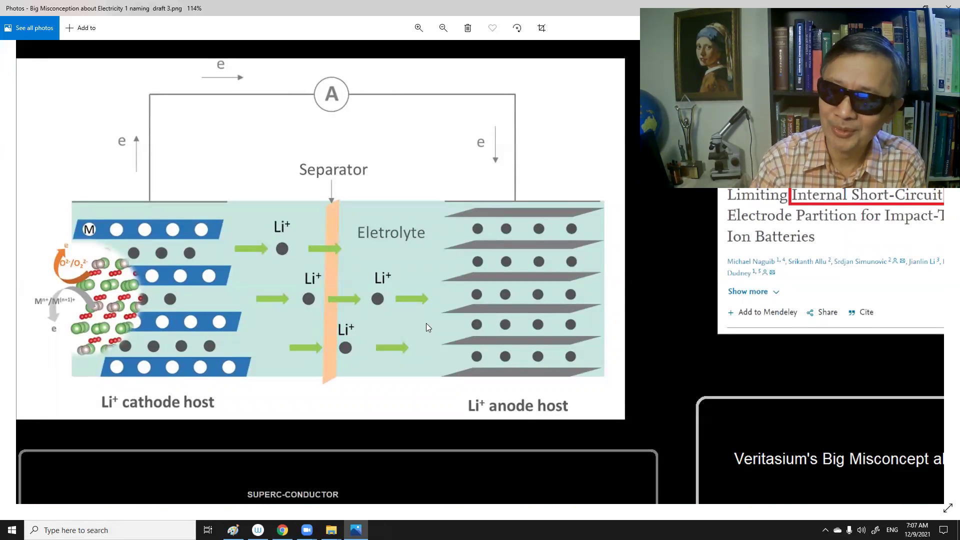
{"action": "scroll", "coordinate": [412, 309], "scroll_direction": "up", "scroll_amount": 3}
{"action": "mouse_move", "coordinate": [266, 246]}
{"action": "left_mouse_down"}
{"action": "mouse_move", "coordinate": [271, 282]}
{"action": "mouse_move", "coordinate": [370, 326]}
{"action": "left_mouse_up"}
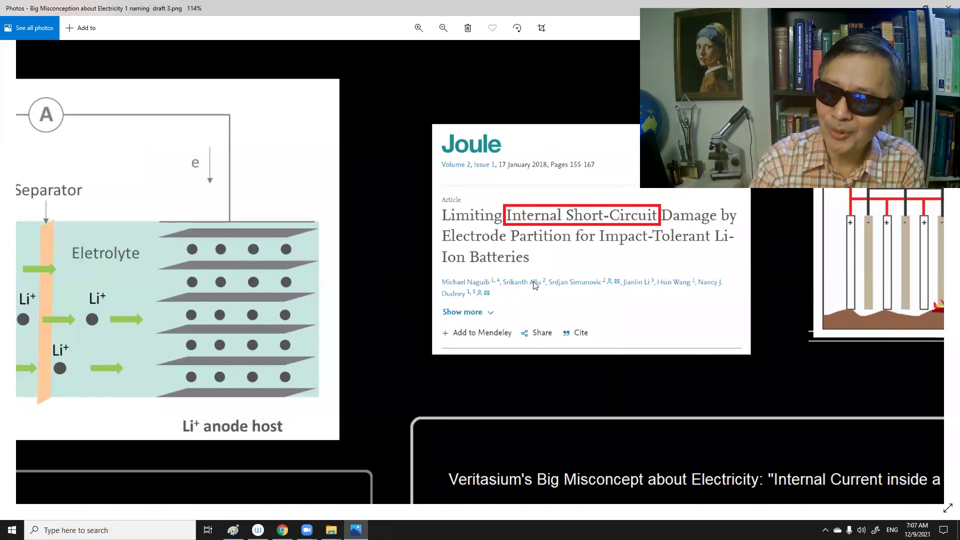
Pan to centre the Joule article and the internal short-circuit sludge illustration
{"action": "left_click_drag", "start_coordinate": [511, 291], "coordinate": [532, 353]}
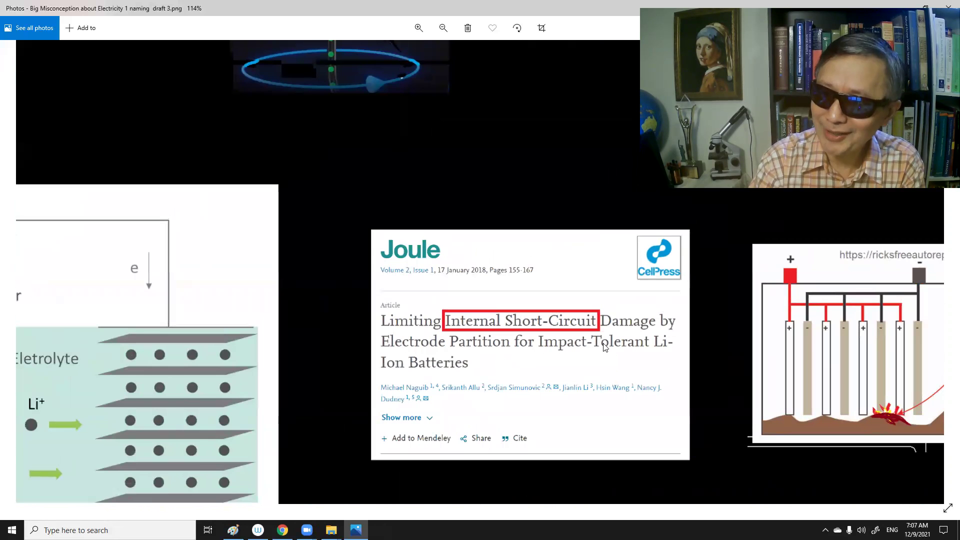
{"action": "left_click_drag", "start_coordinate": [616, 347], "coordinate": [481, 328]}
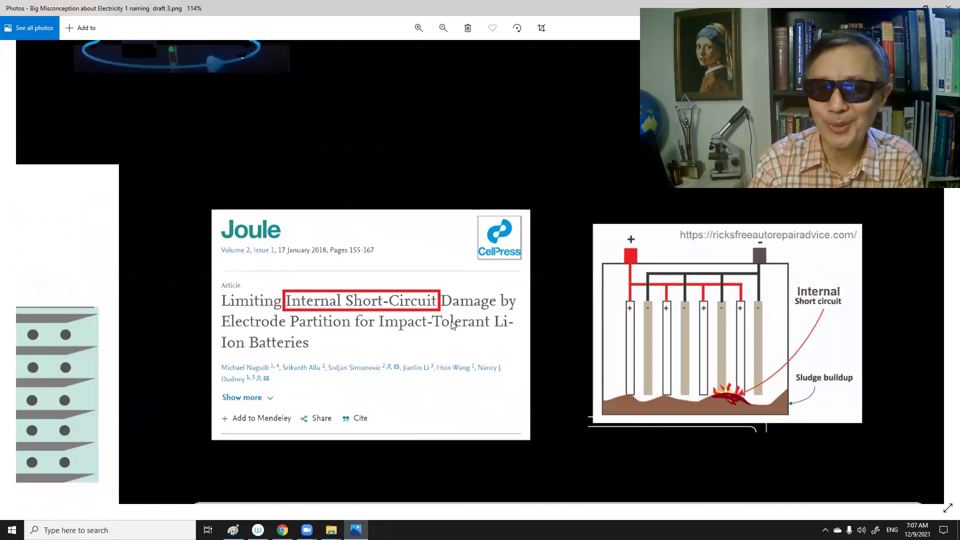
{"action": "scroll", "coordinate": [452, 324], "scroll_direction": "up", "scroll_amount": 3}
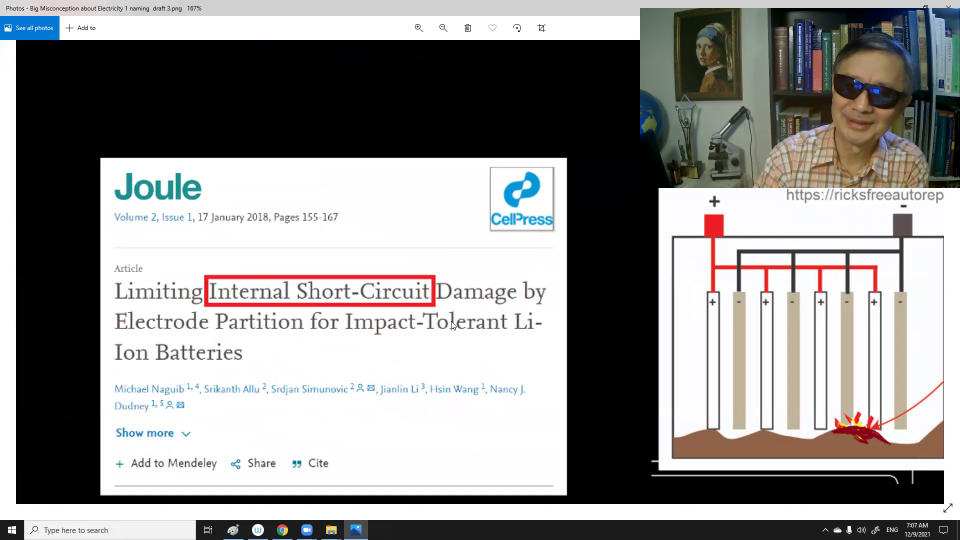
{"action": "left_click_drag", "start_coordinate": [606, 356], "coordinate": [264, 334]}
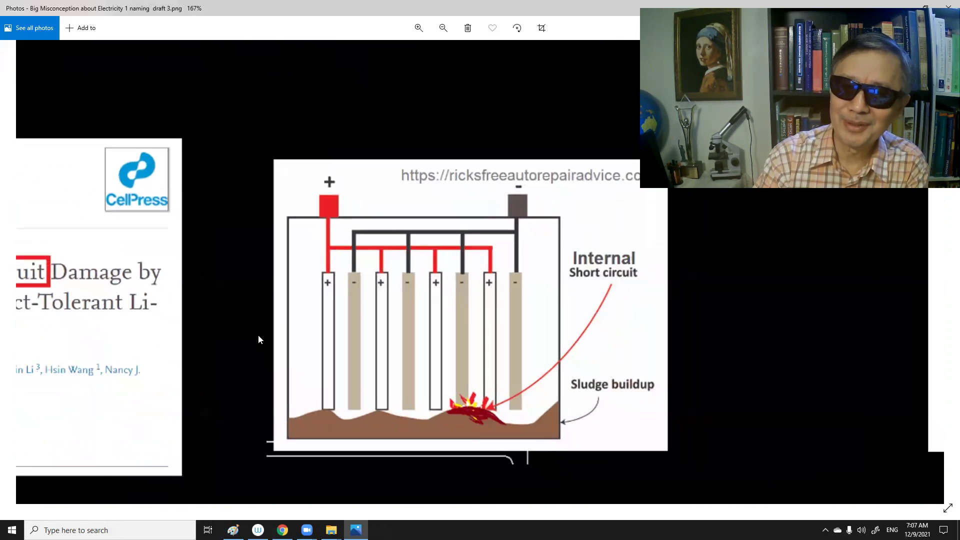
{"action": "left_click_drag", "start_coordinate": [570, 345], "coordinate": [373, 340]}
{"action": "scroll", "coordinate": [530, 366], "scroll_direction": "up", "scroll_amount": 1}
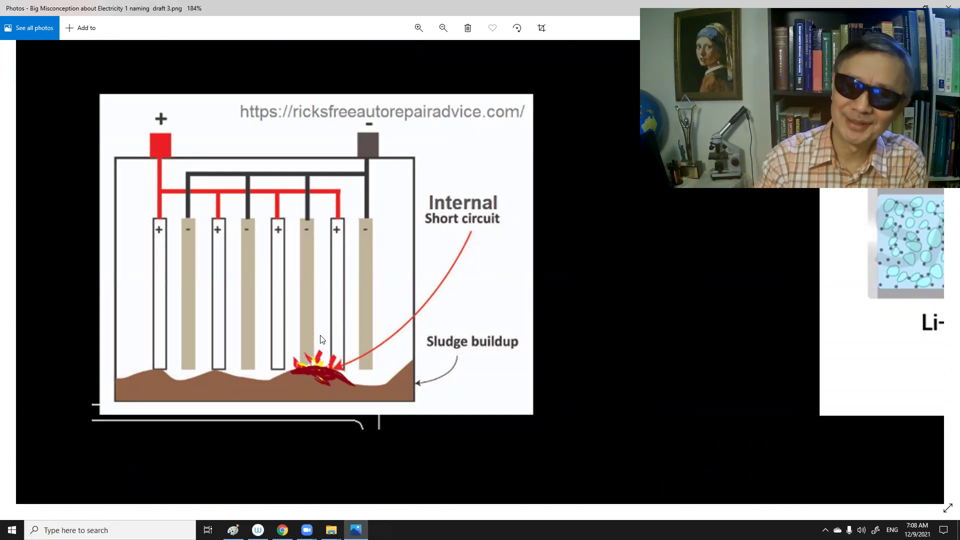
{"action": "scroll", "coordinate": [367, 326], "scroll_direction": "down", "scroll_amount": 2}
{"action": "scroll", "coordinate": [397, 315], "scroll_direction": "down", "scroll_amount": 1}
{"action": "scroll", "coordinate": [403, 313], "scroll_direction": "down", "scroll_amount": 2}
{"action": "scroll", "coordinate": [498, 310], "scroll_direction": "down", "scroll_amount": 2}
Pan from the Li-ion versus Solid State comparison toward the overview's lower-right panels
{"action": "left_click_drag", "start_coordinate": [646, 281], "coordinate": [486, 323]}
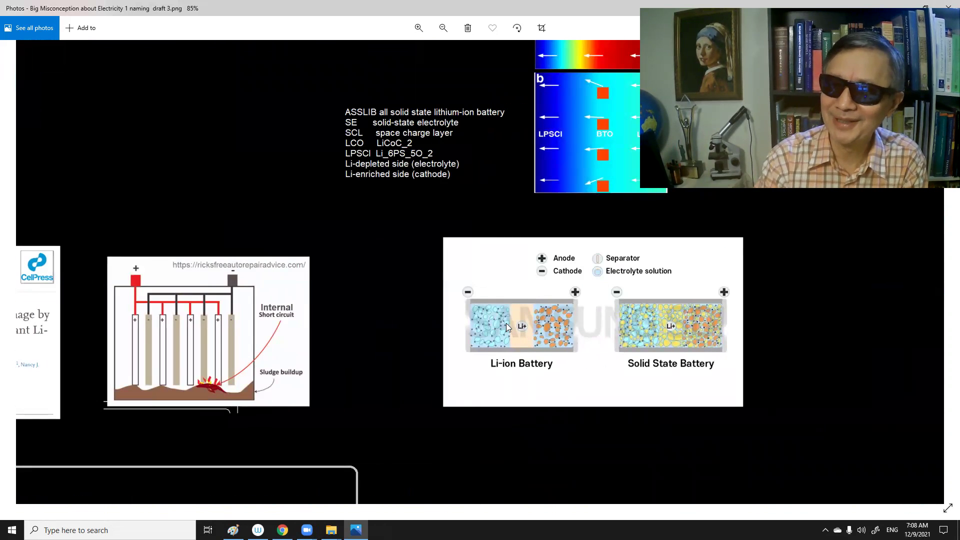
{"action": "scroll", "coordinate": [555, 337], "scroll_direction": "up", "scroll_amount": 1}
{"action": "scroll", "coordinate": [555, 337], "scroll_direction": "up", "scroll_amount": 1}
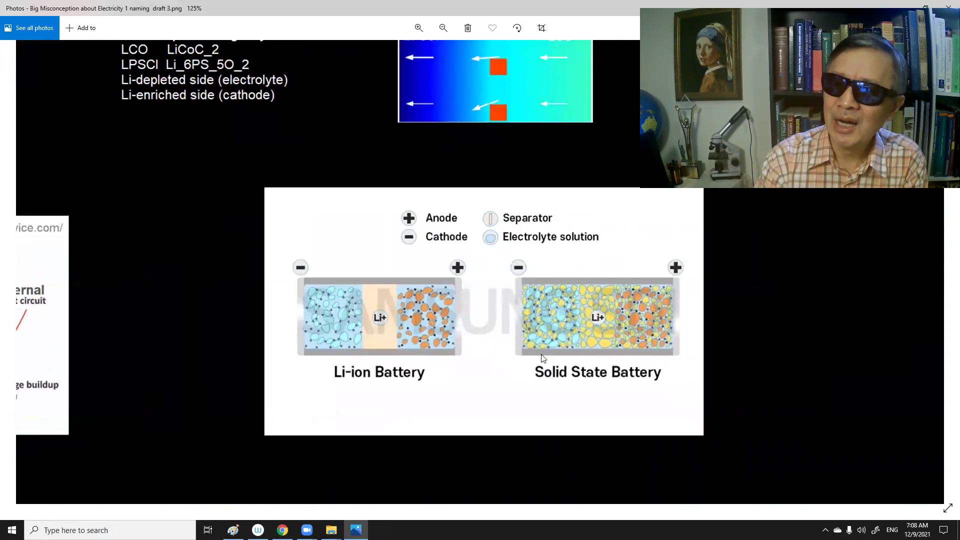
{"action": "scroll", "coordinate": [559, 353], "scroll_direction": "up", "scroll_amount": 1}
{"action": "scroll", "coordinate": [558, 369], "scroll_direction": "up", "scroll_amount": 2}
{"action": "scroll", "coordinate": [552, 390], "scroll_direction": "up", "scroll_amount": 1}
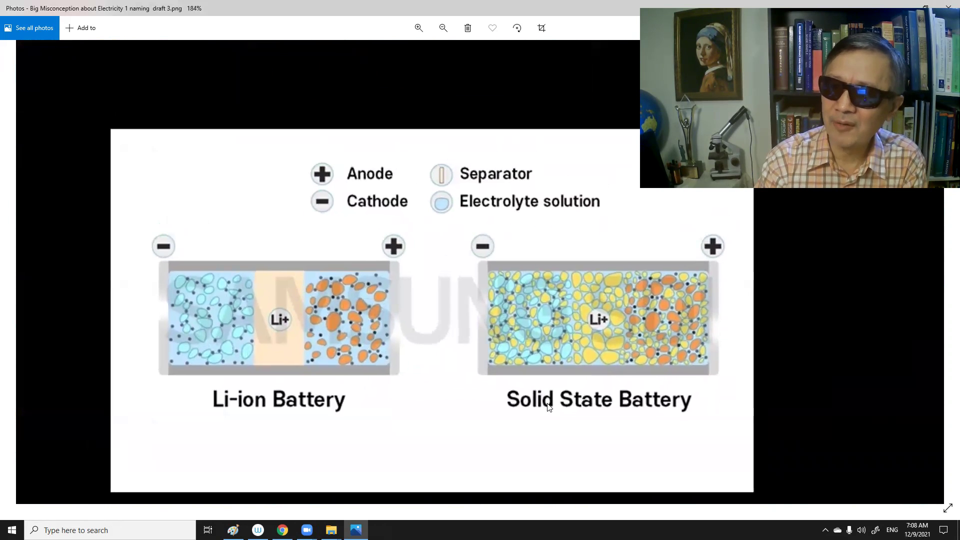
{"action": "scroll", "coordinate": [548, 408], "scroll_direction": "down", "scroll_amount": 1}
{"action": "scroll", "coordinate": [682, 433], "scroll_direction": "down", "scroll_amount": 1}
{"action": "left_click_drag", "start_coordinate": [682, 432], "coordinate": [546, 381]}
{"action": "scroll", "coordinate": [547, 380], "scroll_direction": "down", "scroll_amount": 2}
{"action": "scroll", "coordinate": [552, 376], "scroll_direction": "down", "scroll_amount": 2}
{"action": "scroll", "coordinate": [426, 254], "scroll_direction": "down", "scroll_amount": 1}
{"action": "scroll", "coordinate": [483, 288], "scroll_direction": "down", "scroll_amount": 2}
{"action": "scroll", "coordinate": [523, 311], "scroll_direction": "down", "scroll_amount": 1}
{"action": "scroll", "coordinate": [416, 281], "scroll_direction": "up", "scroll_amount": 2}
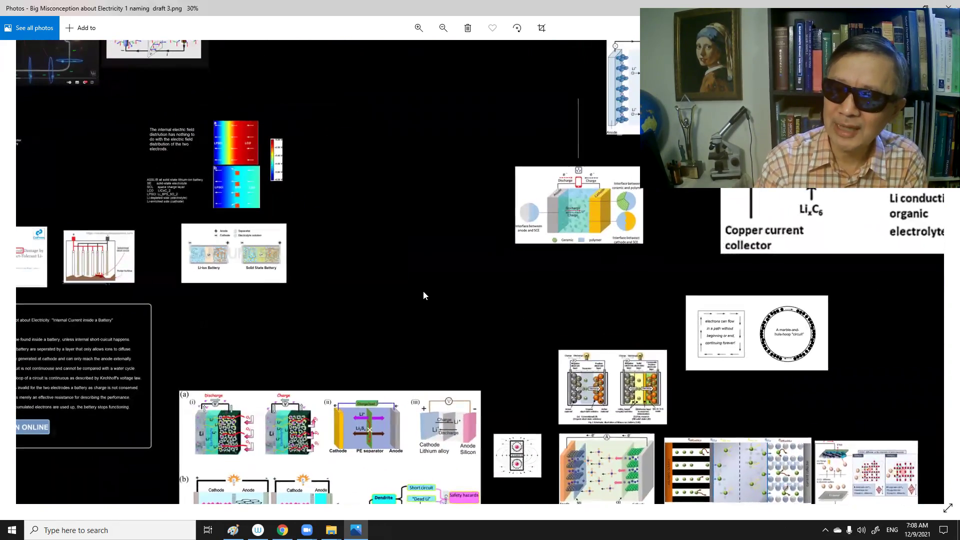
{"action": "left_click_drag", "start_coordinate": [523, 308], "coordinate": [481, 259]}
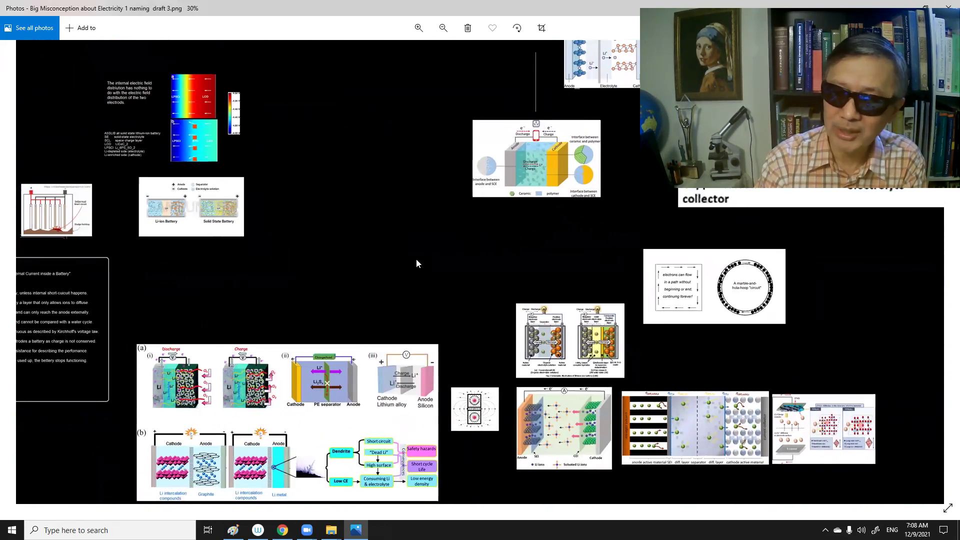
{"action": "scroll", "coordinate": [515, 279], "scroll_direction": "up", "scroll_amount": 2}
{"action": "scroll", "coordinate": [488, 300], "scroll_direction": "up", "scroll_amount": 1}
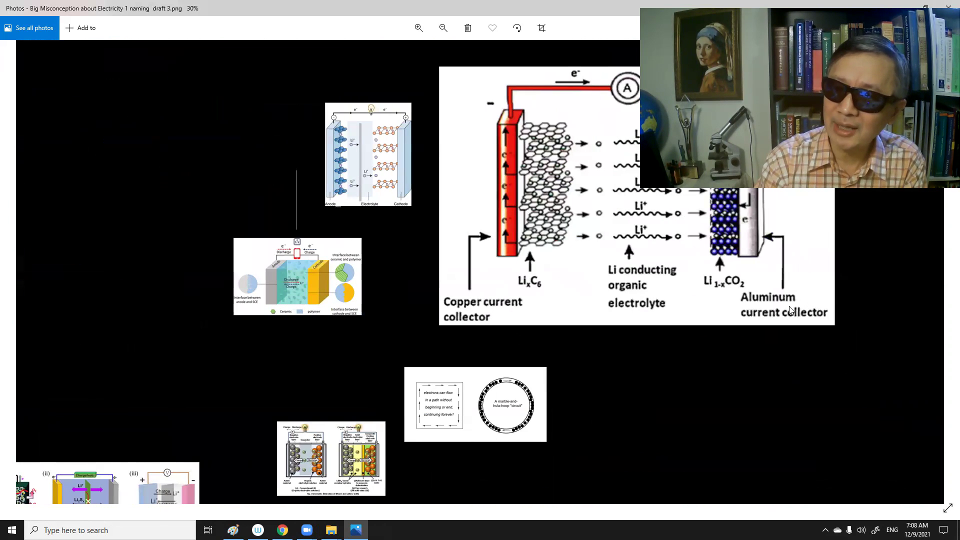
{"action": "scroll", "coordinate": [680, 266], "scroll_direction": "up", "scroll_amount": 1}
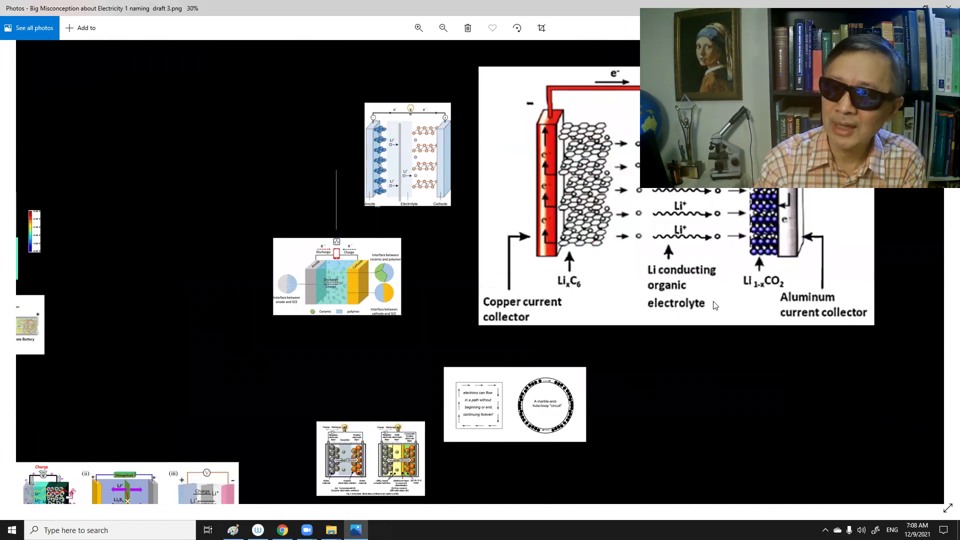
{"action": "scroll", "coordinate": [638, 300], "scroll_direction": "down", "scroll_amount": 1}
Pan to the image's left side to reach the upper-left charged-figures cartoon section
{"action": "left_click_drag", "start_coordinate": [581, 307], "coordinate": [608, 304]}
{"action": "left_click_drag", "start_coordinate": [427, 300], "coordinate": [597, 300]}
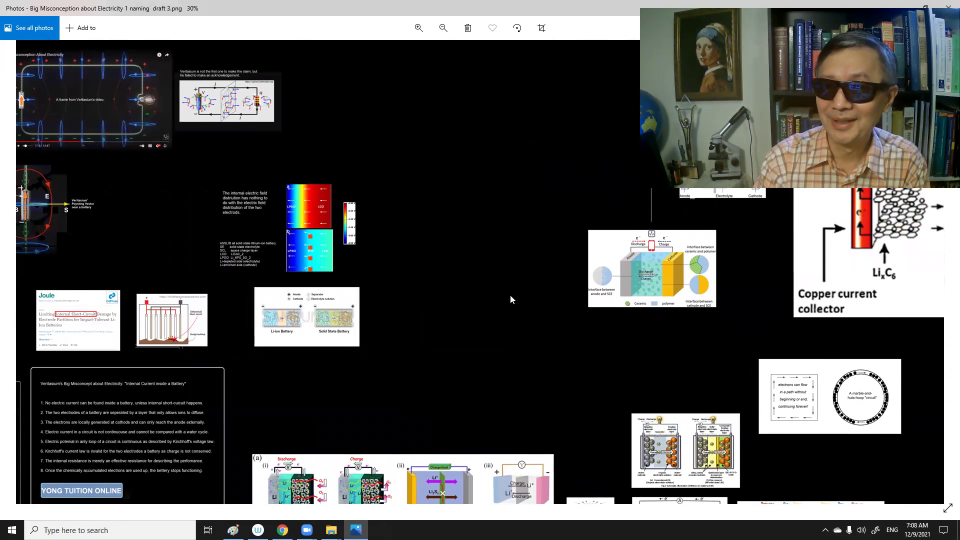
{"action": "left_click_drag", "start_coordinate": [463, 300], "coordinate": [628, 300]}
{"action": "left_click_drag", "start_coordinate": [471, 314], "coordinate": [630, 345]}
{"action": "left_click_drag", "start_coordinate": [420, 300], "coordinate": [600, 323]}
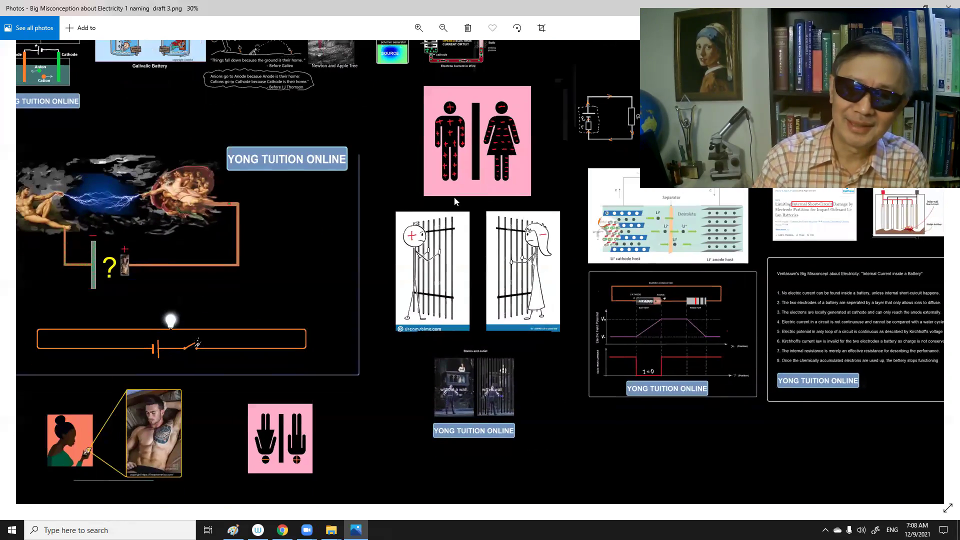
{"action": "left_click_drag", "start_coordinate": [435, 286], "coordinate": [465, 300]}
{"action": "scroll", "coordinate": [444, 307], "scroll_direction": "up", "scroll_amount": 2}
{"action": "scroll", "coordinate": [444, 307], "scroll_direction": "up", "scroll_amount": 2}
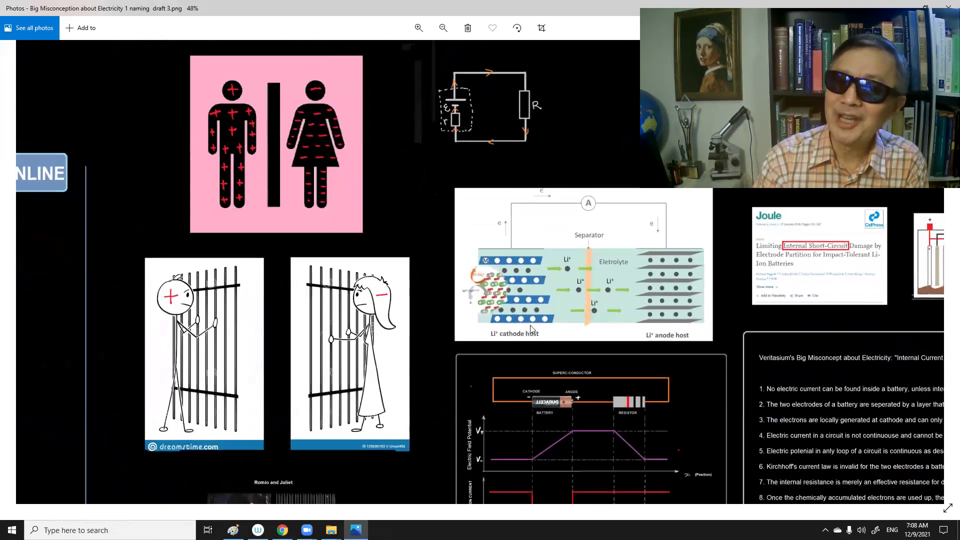
{"action": "scroll", "coordinate": [452, 242], "scroll_direction": "up", "scroll_amount": 1}
{"action": "scroll", "coordinate": [484, 270], "scroll_direction": "up", "scroll_amount": 1}
{"action": "scroll", "coordinate": [531, 301], "scroll_direction": "up", "scroll_amount": 1}
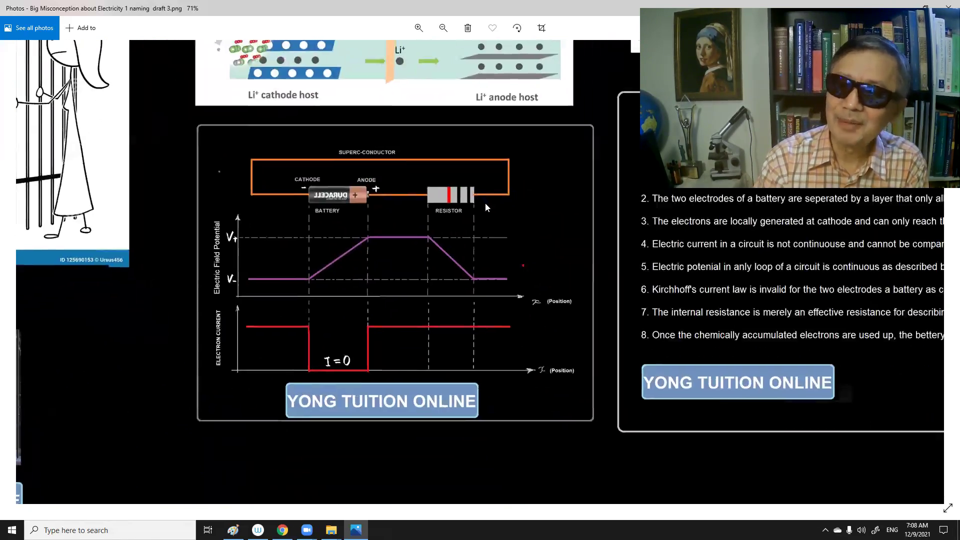
{"action": "scroll", "coordinate": [493, 220], "scroll_direction": "up", "scroll_amount": 1}
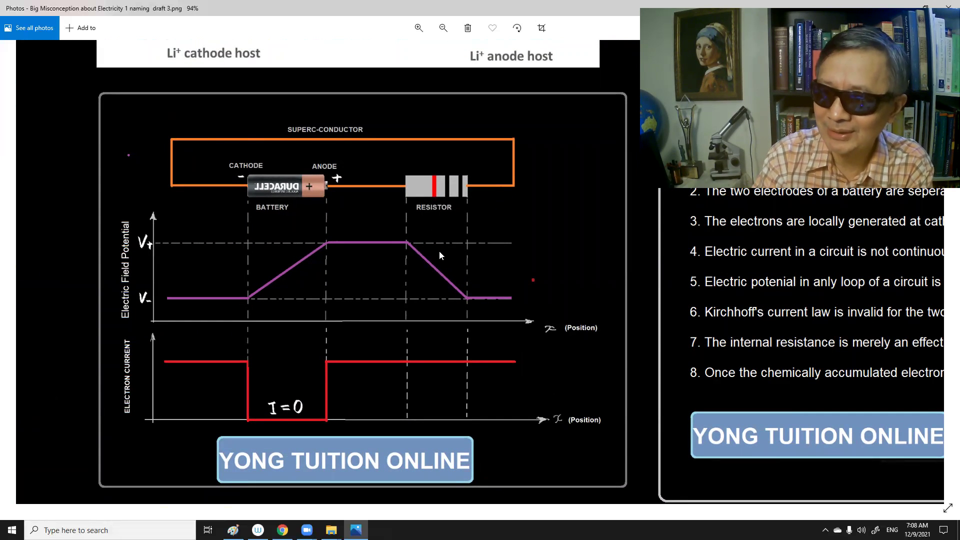
{"action": "scroll", "coordinate": [439, 251], "scroll_direction": "up", "scroll_amount": 1}
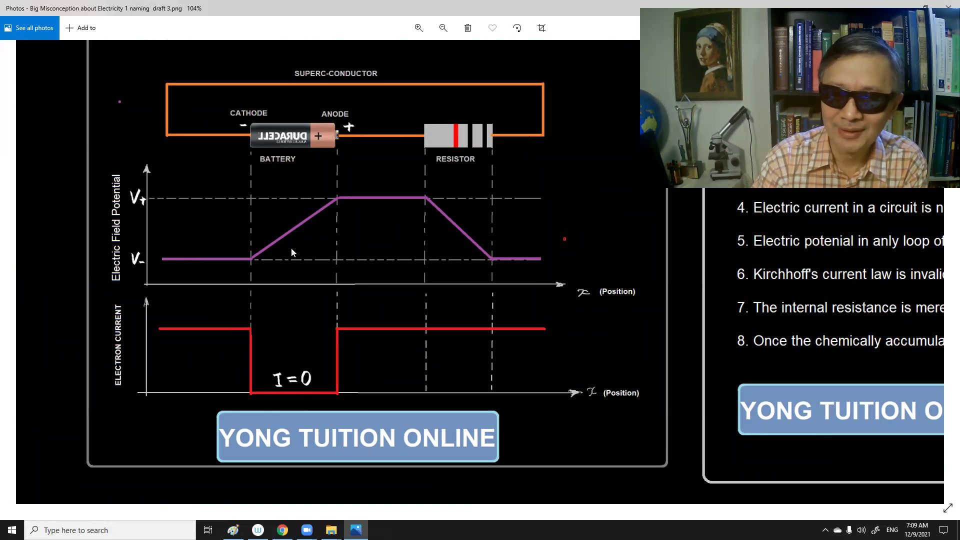
{"action": "scroll", "coordinate": [420, 246], "scroll_direction": "right", "scroll_amount": 10}
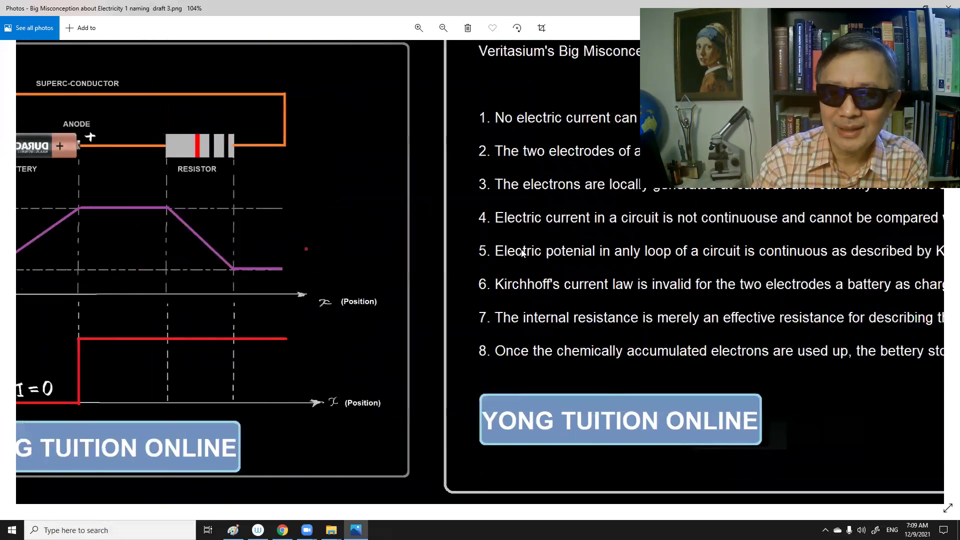
Pan left and down until all eight misconception statements are centred
{"action": "mouse_move", "coordinate": [671, 242]}
{"action": "left_mouse_down"}
{"action": "mouse_move", "coordinate": [553, 286]}
{"action": "mouse_move", "coordinate": [509, 273]}
{"action": "left_mouse_up"}
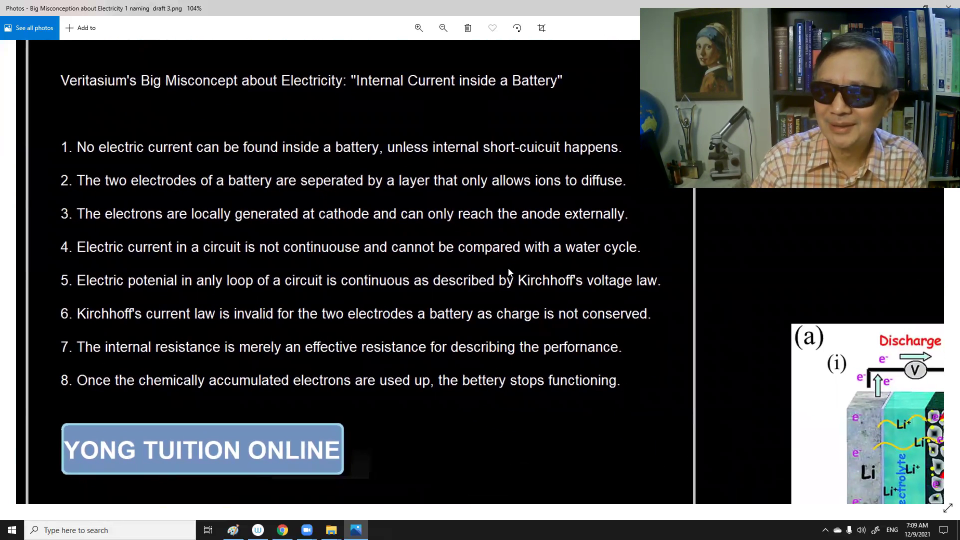
{"action": "left_click_drag", "start_coordinate": [509, 272], "coordinate": [493, 267]}
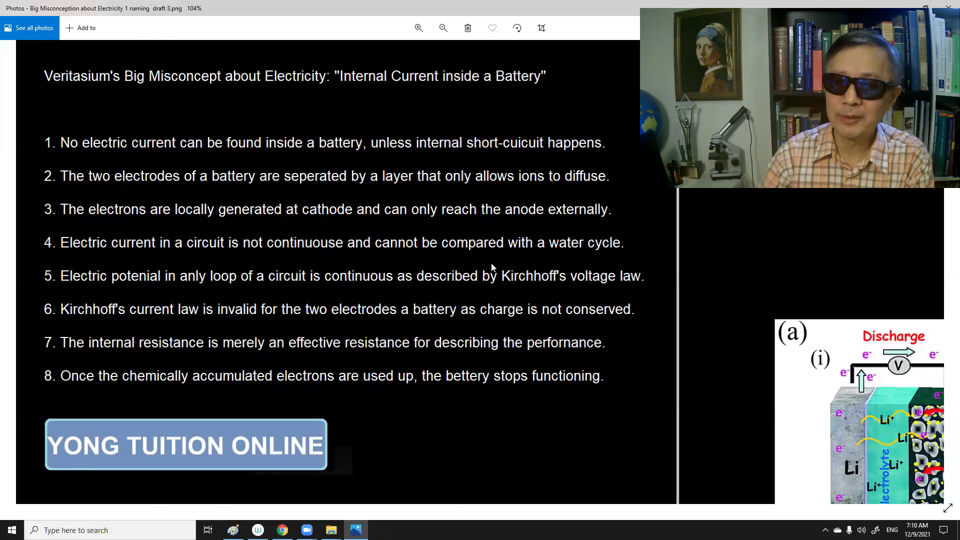
{"action": "scroll", "coordinate": [503, 210], "scroll_direction": "down", "scroll_amount": 5}
{"action": "scroll", "coordinate": [464, 211], "scroll_direction": "down", "scroll_amount": 5}
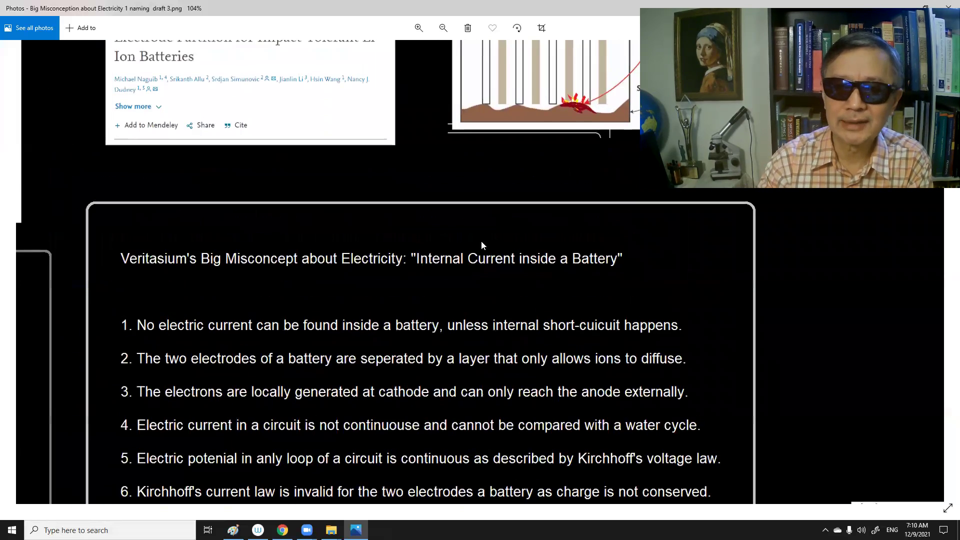
{"action": "scroll", "coordinate": [485, 317], "scroll_direction": "up", "scroll_amount": 3}
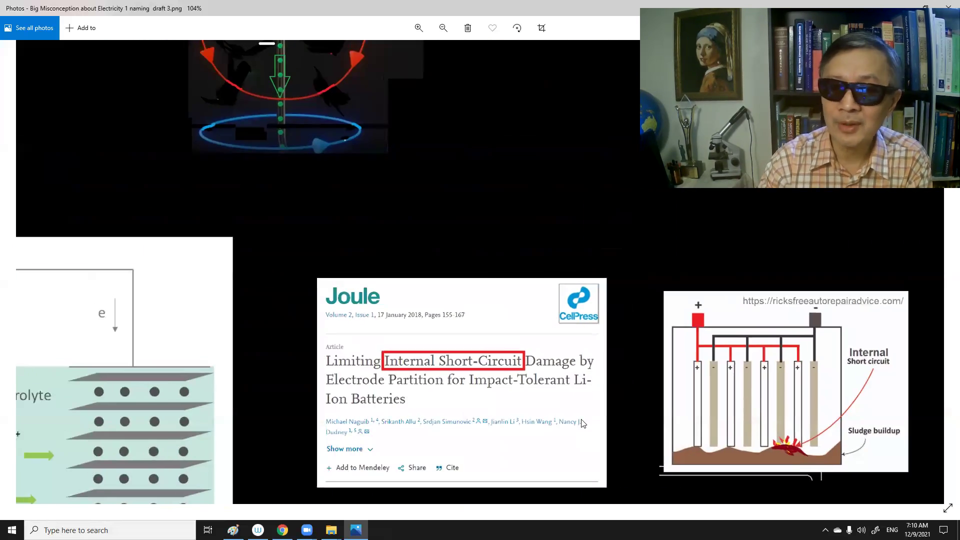
{"action": "scroll", "coordinate": [534, 333], "scroll_direction": "up", "scroll_amount": 2}
{"action": "scroll", "coordinate": [534, 333], "scroll_direction": "up", "scroll_amount": 4}
{"action": "scroll", "coordinate": [538, 312], "scroll_direction": "up", "scroll_amount": 3}
{"action": "scroll", "coordinate": [616, 414], "scroll_direction": "up", "scroll_amount": 3}
{"action": "scroll", "coordinate": [616, 414], "scroll_direction": "up", "scroll_amount": 3}
{"action": "scroll", "coordinate": [632, 417], "scroll_direction": "up", "scroll_amount": 3}
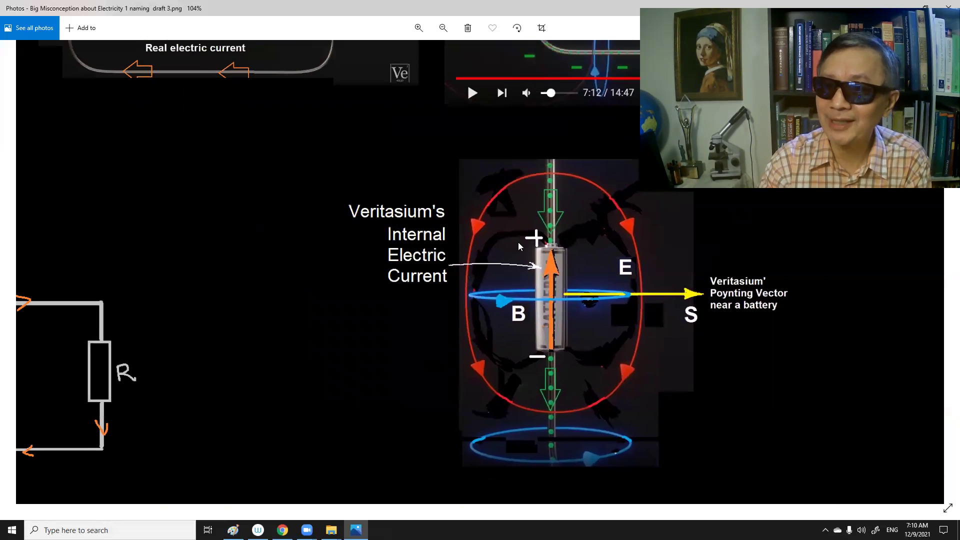
{"action": "scroll", "coordinate": [687, 456], "scroll_direction": "up", "scroll_amount": 5}
{"action": "scroll", "coordinate": [570, 353], "scroll_direction": "up", "scroll_amount": 3}
{"action": "scroll", "coordinate": [548, 375], "scroll_direction": "up", "scroll_amount": 4}
{"action": "scroll", "coordinate": [555, 405], "scroll_direction": "up", "scroll_amount": 1}
Pan from the enlarged closed water-loop diagrams to the opened electron current circuit
{"action": "left_click_drag", "start_coordinate": [225, 300], "coordinate": [705, 360]}
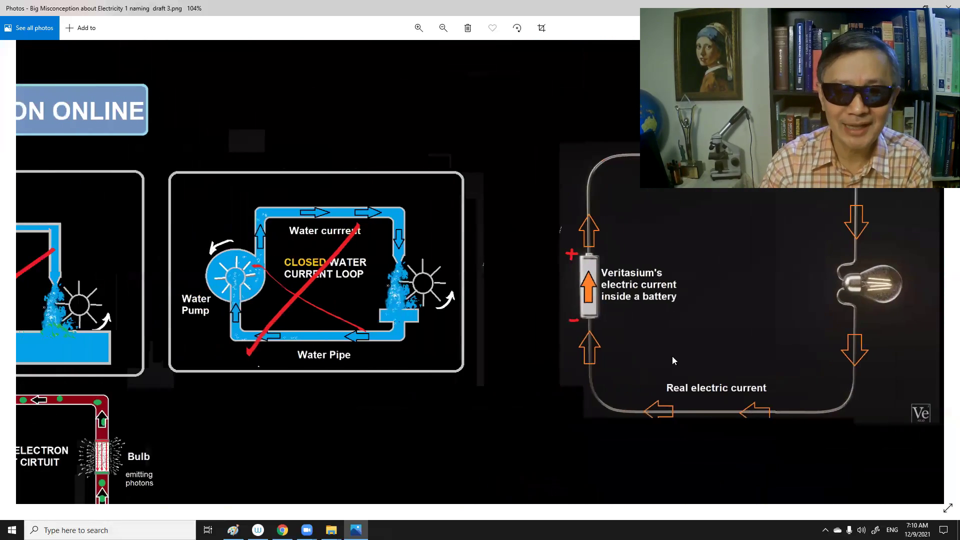
{"action": "scroll", "coordinate": [415, 169], "scroll_direction": "down", "scroll_amount": 2}
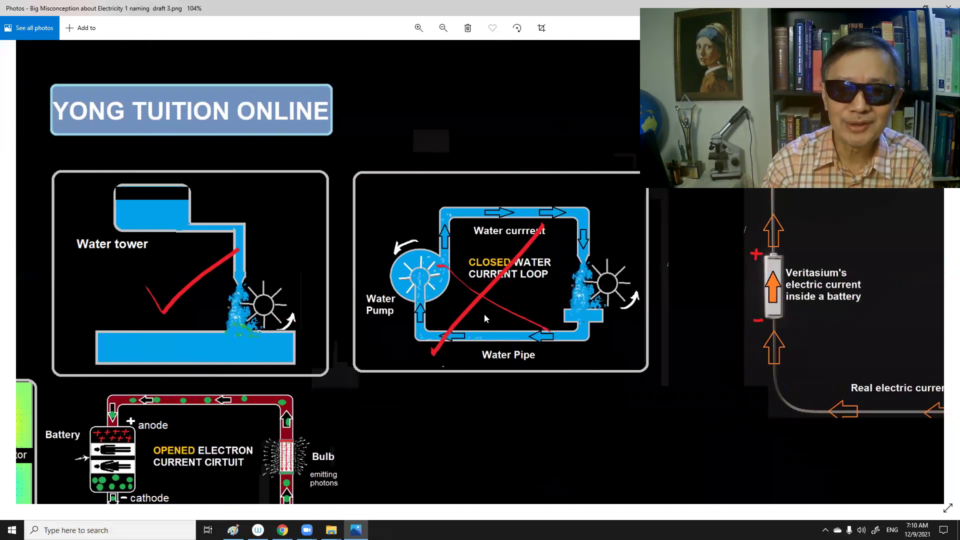
{"action": "scroll", "coordinate": [484, 314], "scroll_direction": "up", "scroll_amount": 4}
{"action": "mouse_move", "coordinate": [706, 307]}
{"action": "left_mouse_down"}
{"action": "mouse_move", "coordinate": [604, 305]}
{"action": "mouse_move", "coordinate": [654, 300]}
{"action": "left_mouse_up"}
{"action": "scroll", "coordinate": [605, 306], "scroll_direction": "up", "scroll_amount": 2}
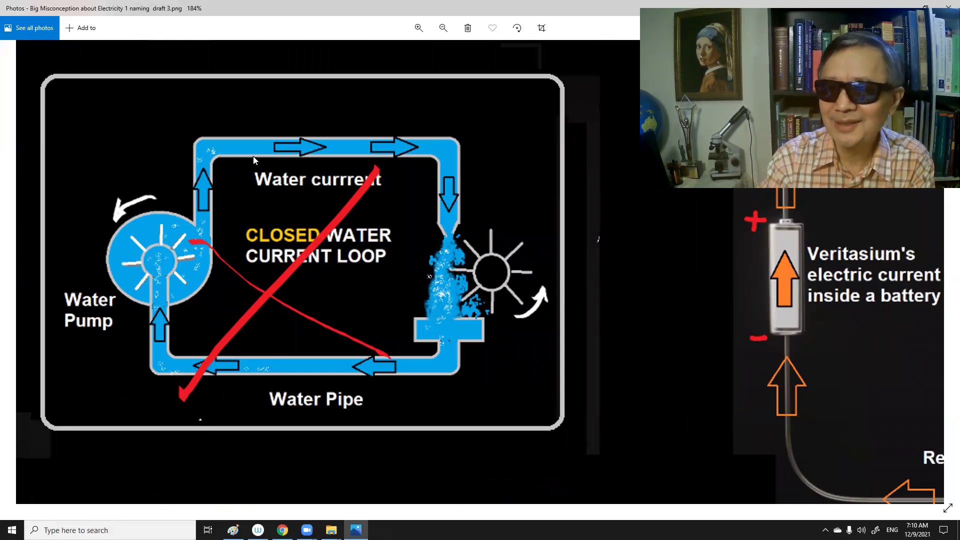
{"action": "mouse_move", "coordinate": [256, 150]}
{"action": "left_mouse_down"}
{"action": "mouse_move", "coordinate": [463, 148]}
{"action": "mouse_move", "coordinate": [636, 191]}
{"action": "left_mouse_up"}
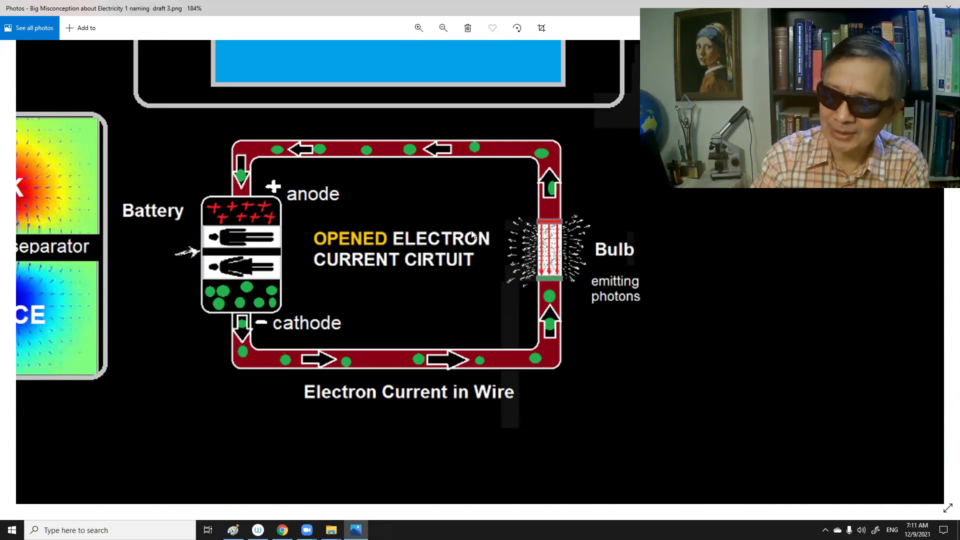
Pan up to bring the water tower diagram fully into view
{"action": "left_click_drag", "start_coordinate": [600, 196], "coordinate": [636, 280]}
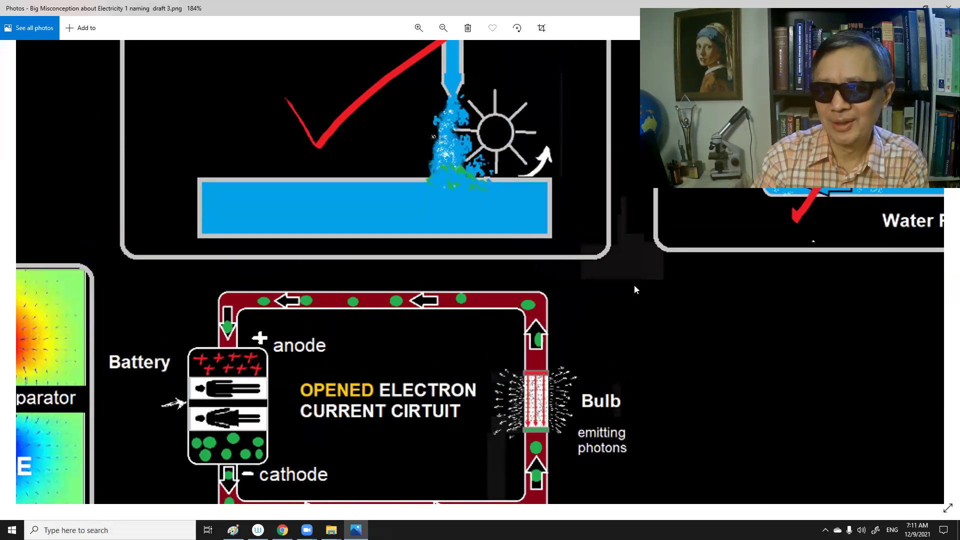
{"action": "scroll", "coordinate": [636, 281], "scroll_direction": "up", "scroll_amount": 3}
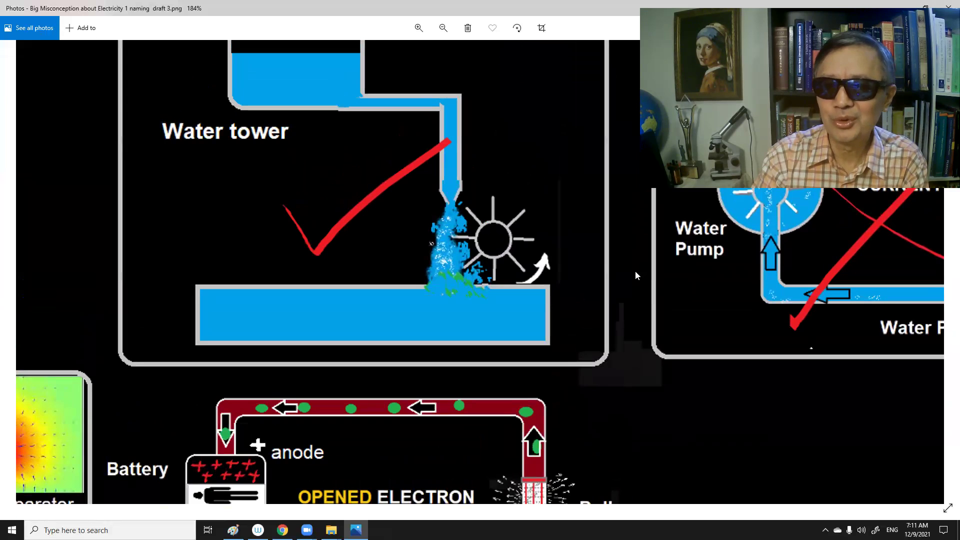
{"action": "left_click_drag", "start_coordinate": [636, 271], "coordinate": [632, 387]}
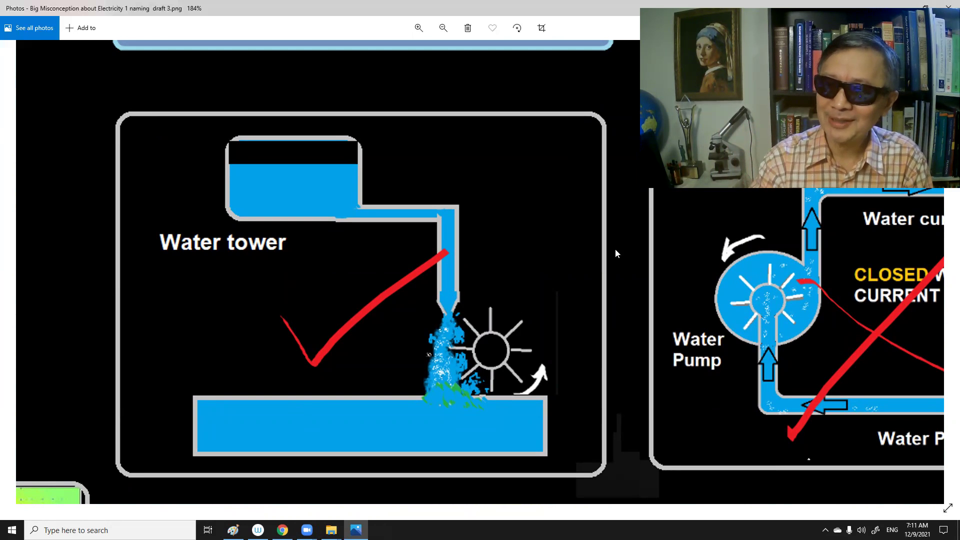
{"action": "mouse_move", "coordinate": [618, 249]}
{"action": "left_mouse_down"}
{"action": "mouse_move", "coordinate": [540, 211]}
{"action": "mouse_move", "coordinate": [532, 245]}
{"action": "mouse_move", "coordinate": [643, 330]}
{"action": "mouse_move", "coordinate": [513, 158]}
{"action": "left_mouse_up"}
Pan down through the collage to a close-up of misconception points 2–8
{"action": "left_click_drag", "start_coordinate": [518, 450], "coordinate": [519, 150]}
{"action": "left_click_drag", "start_coordinate": [563, 488], "coordinate": [525, 187]}
{"action": "mouse_move", "coordinate": [637, 450]}
{"action": "left_mouse_down"}
{"action": "mouse_move", "coordinate": [609, 369]}
{"action": "mouse_move", "coordinate": [500, 173]}
{"action": "left_mouse_up"}
{"action": "left_click_drag", "start_coordinate": [525, 450], "coordinate": [488, 150]}
{"action": "left_click_drag", "start_coordinate": [570, 300], "coordinate": [541, 209]}
{"action": "left_click_drag", "start_coordinate": [540, 450], "coordinate": [492, 113]}
{"action": "scroll", "coordinate": [472, 180], "scroll_direction": "down", "scroll_amount": 2}
{"action": "scroll", "coordinate": [486, 246], "scroll_direction": "down", "scroll_amount": 2}
{"action": "scroll", "coordinate": [525, 300], "scroll_direction": "down", "scroll_amount": 2}
{"action": "scroll", "coordinate": [605, 341], "scroll_direction": "down", "scroll_amount": 1}
{"action": "mouse_move", "coordinate": [606, 342]}
{"action": "left_mouse_down"}
{"action": "mouse_move", "coordinate": [629, 240]}
{"action": "mouse_move", "coordinate": [499, 318]}
{"action": "mouse_move", "coordinate": [318, 400]}
{"action": "mouse_move", "coordinate": [418, 344]}
{"action": "mouse_move", "coordinate": [410, 362]}
{"action": "left_mouse_up"}
{"action": "scroll", "coordinate": [409, 360], "scroll_direction": "up", "scroll_amount": 2}
{"action": "left_click_drag", "start_coordinate": [439, 332], "coordinate": [432, 290]}
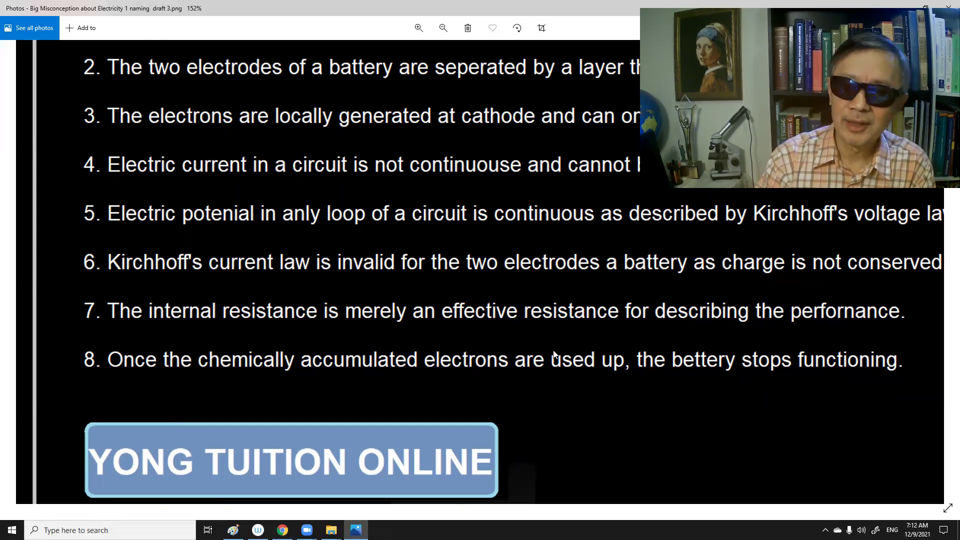
{"action": "scroll", "coordinate": [570, 375], "scroll_direction": "up", "scroll_amount": 2}
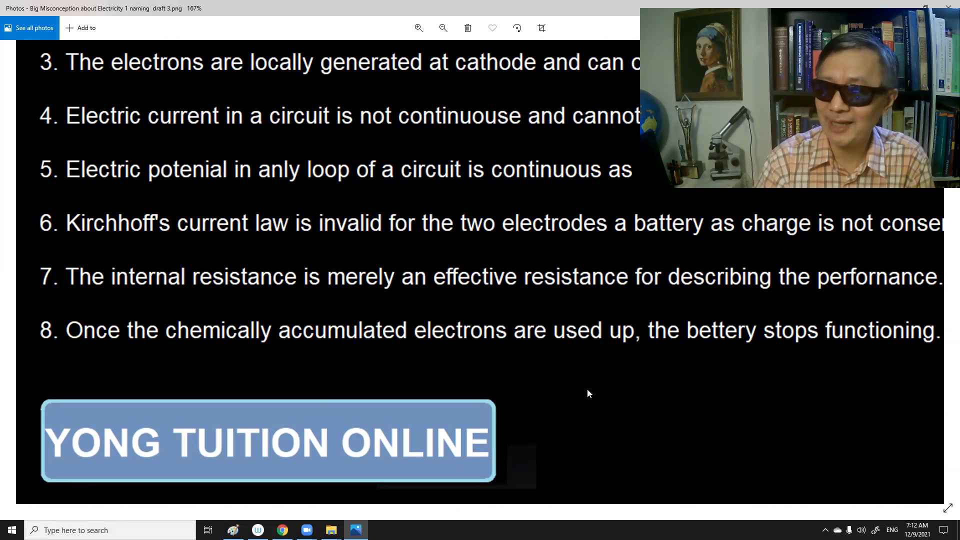
{"action": "scroll", "coordinate": [588, 390], "scroll_direction": "down", "scroll_amount": 3}
{"action": "scroll", "coordinate": [588, 389], "scroll_direction": "down", "scroll_amount": 5}
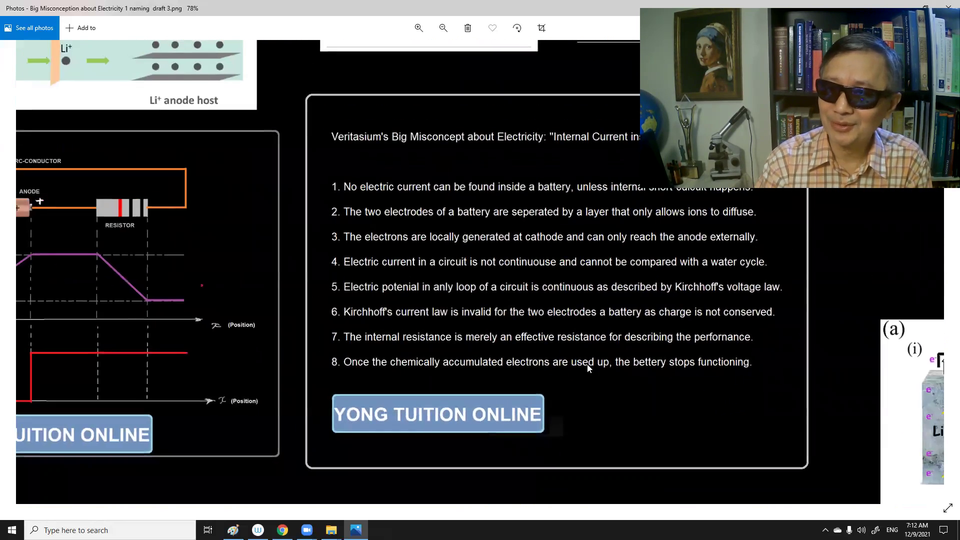
{"action": "scroll", "coordinate": [610, 337], "scroll_direction": "down", "scroll_amount": 3}
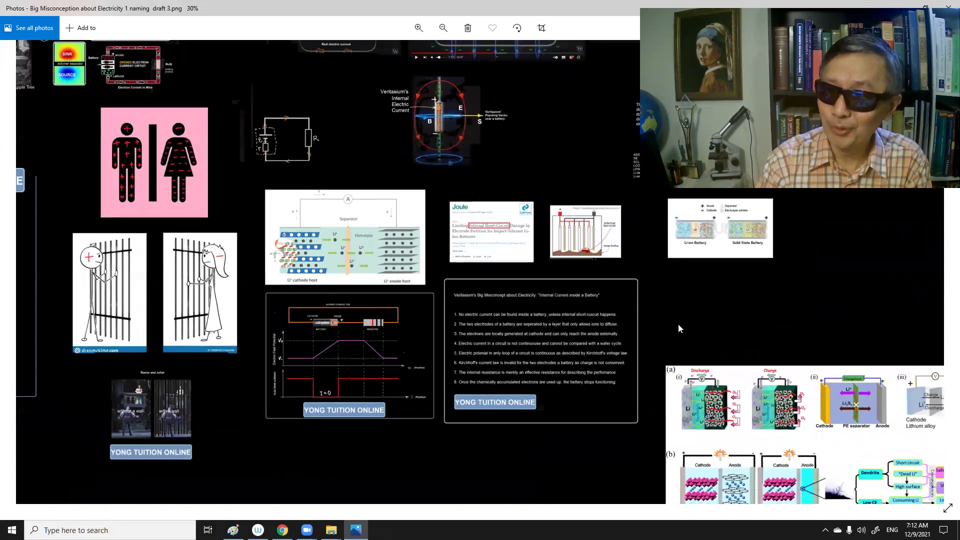
Pan the 30% overview to reveal right-side diagrams and centre the large battery diagram
{"action": "mouse_move", "coordinate": [564, 377]}
{"action": "left_mouse_down"}
{"action": "mouse_move", "coordinate": [718, 329]}
{"action": "mouse_move", "coordinate": [562, 383]}
{"action": "left_mouse_up"}
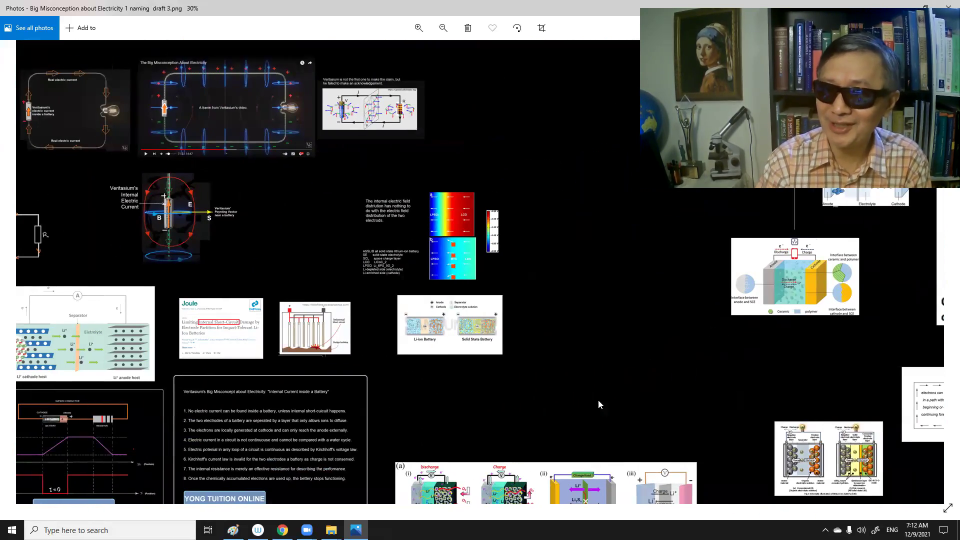
{"action": "mouse_move", "coordinate": [590, 425]}
{"action": "left_mouse_down"}
{"action": "mouse_move", "coordinate": [517, 349]}
{"action": "mouse_move", "coordinate": [421, 353]}
{"action": "left_mouse_up"}
{"action": "left_click_drag", "start_coordinate": [615, 345], "coordinate": [526, 346]}
{"action": "left_click_drag", "start_coordinate": [676, 338], "coordinate": [480, 330]}
{"action": "left_click_drag", "start_coordinate": [863, 315], "coordinate": [732, 313]}
Bring back the left-side thumbnails and adjust the 82% view near the Wikimedia figure
{"action": "left_click_drag", "start_coordinate": [315, 274], "coordinate": [581, 269]}
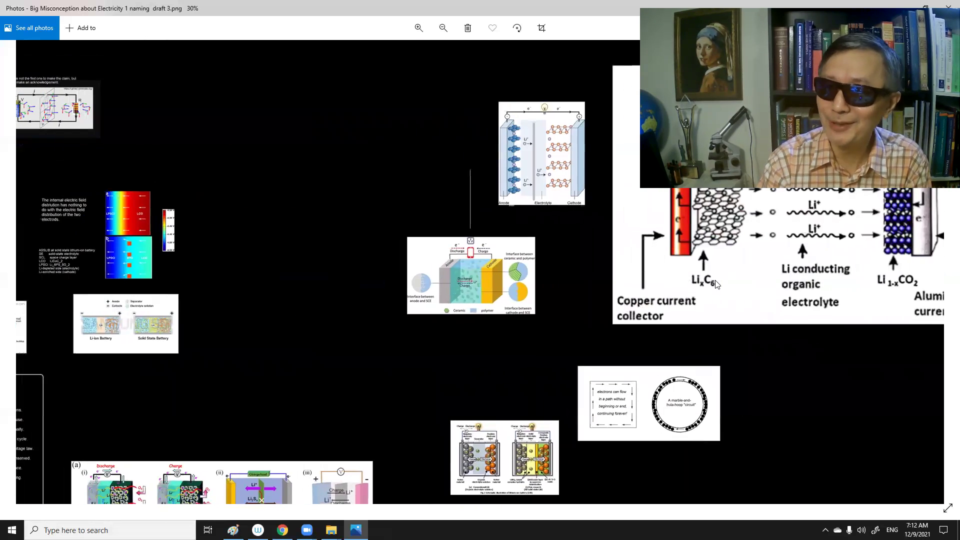
{"action": "left_click_drag", "start_coordinate": [511, 268], "coordinate": [584, 274]}
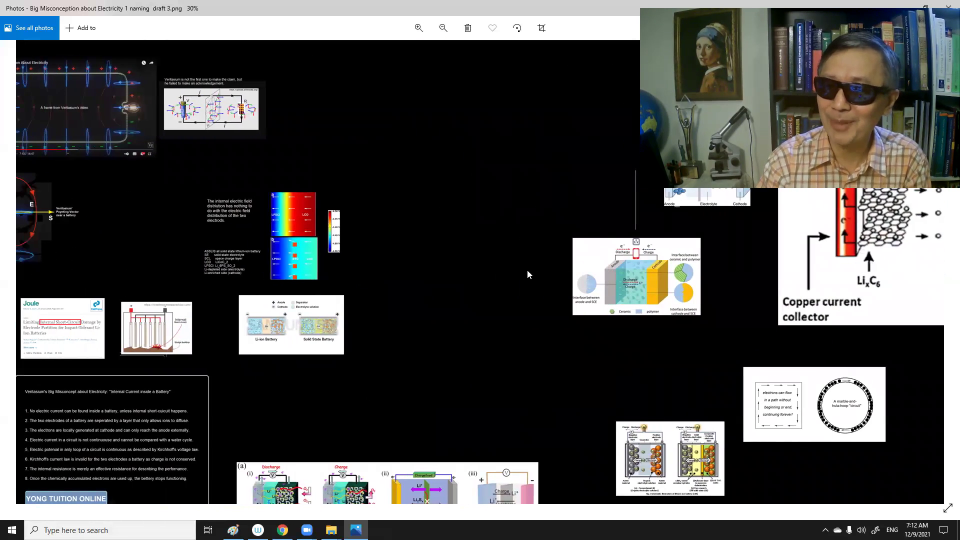
{"action": "scroll", "coordinate": [490, 258], "scroll_direction": "down", "scroll_amount": 3}
{"action": "scroll", "coordinate": [502, 257], "scroll_direction": "down", "scroll_amount": 3}
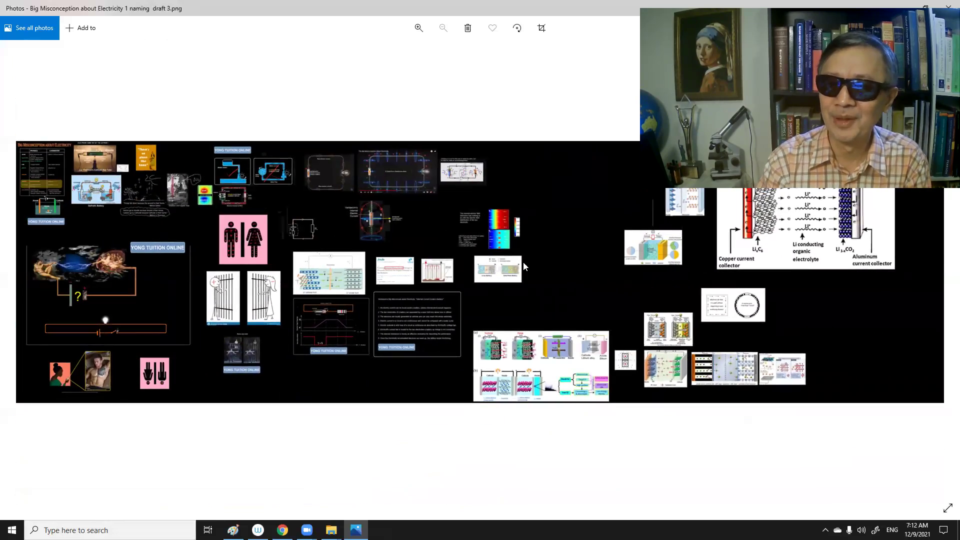
{"action": "scroll", "coordinate": [523, 264], "scroll_direction": "up", "scroll_amount": 3}
{"action": "scroll", "coordinate": [523, 265], "scroll_direction": "up", "scroll_amount": 3}
{"action": "scroll", "coordinate": [571, 173], "scroll_direction": "up", "scroll_amount": 2}
{"action": "mouse_move", "coordinate": [570, 251]}
{"action": "left_mouse_down"}
{"action": "mouse_move", "coordinate": [569, 297]}
{"action": "mouse_move", "coordinate": [536, 373]}
{"action": "left_mouse_up"}
Pan past the Wikimedia circuit figure to centre Veritasium's battery-and-bulb video frame
{"action": "left_click_drag", "start_coordinate": [561, 253], "coordinate": [490, 463]}
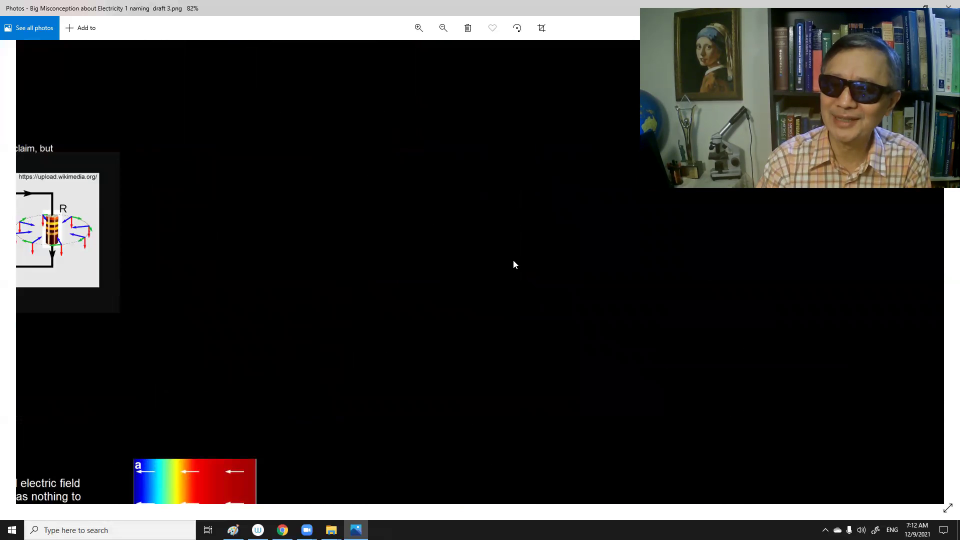
{"action": "left_click_drag", "start_coordinate": [510, 280], "coordinate": [521, 368]}
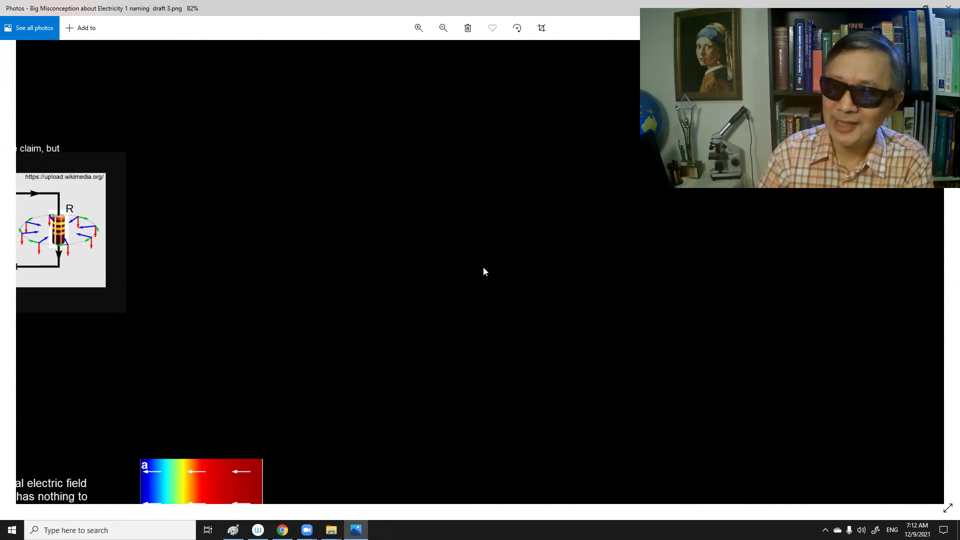
{"action": "scroll", "coordinate": [444, 262], "scroll_direction": "left", "scroll_amount": 5}
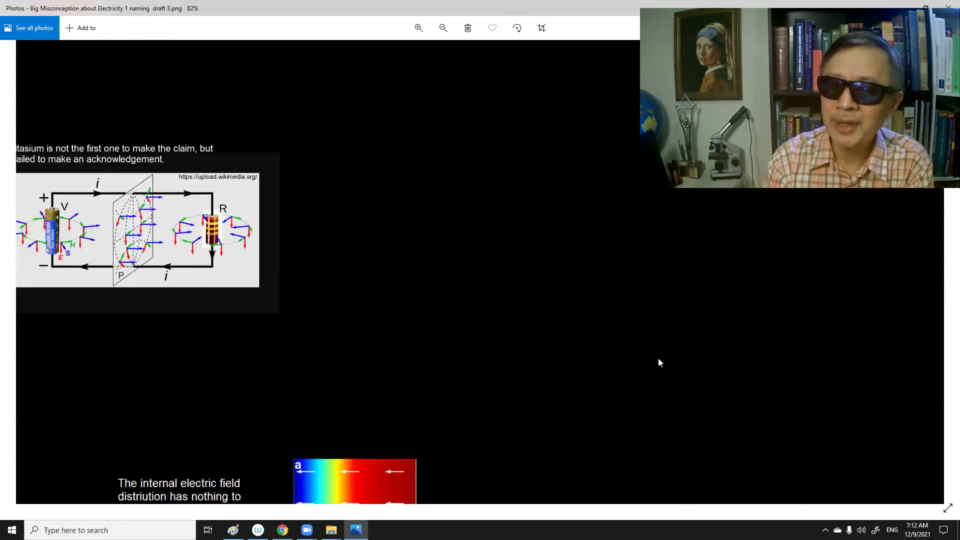
{"action": "scroll", "coordinate": [367, 290], "scroll_direction": "left", "scroll_amount": 5}
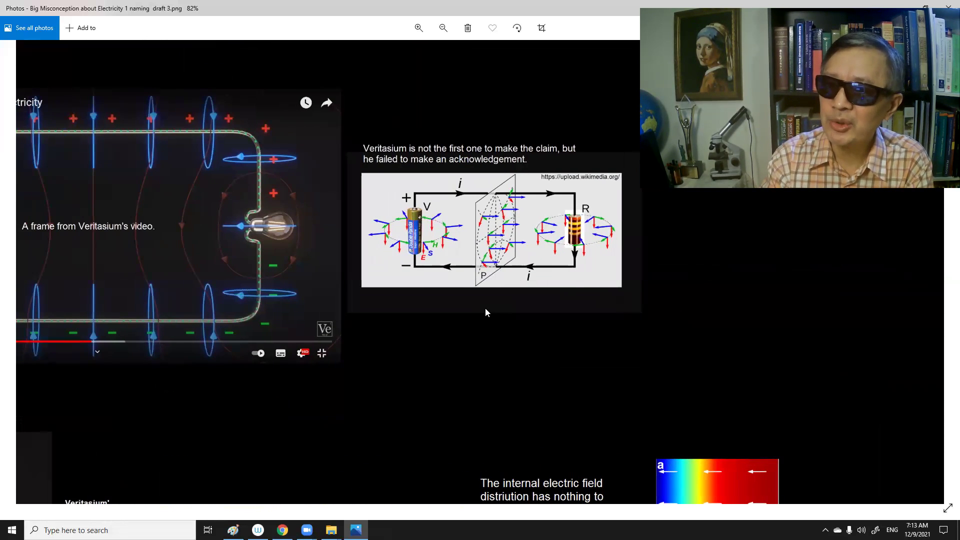
{"action": "scroll", "coordinate": [489, 330], "scroll_direction": "left", "scroll_amount": 5}
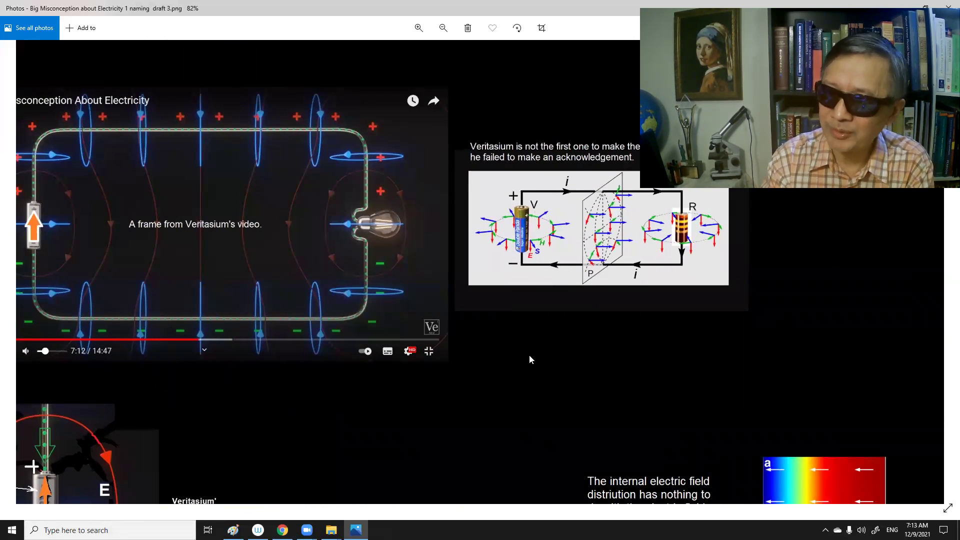
{"action": "left_click_drag", "start_coordinate": [456, 210], "coordinate": [570, 284]}
{"action": "left_click_drag", "start_coordinate": [369, 225], "coordinate": [477, 227]}
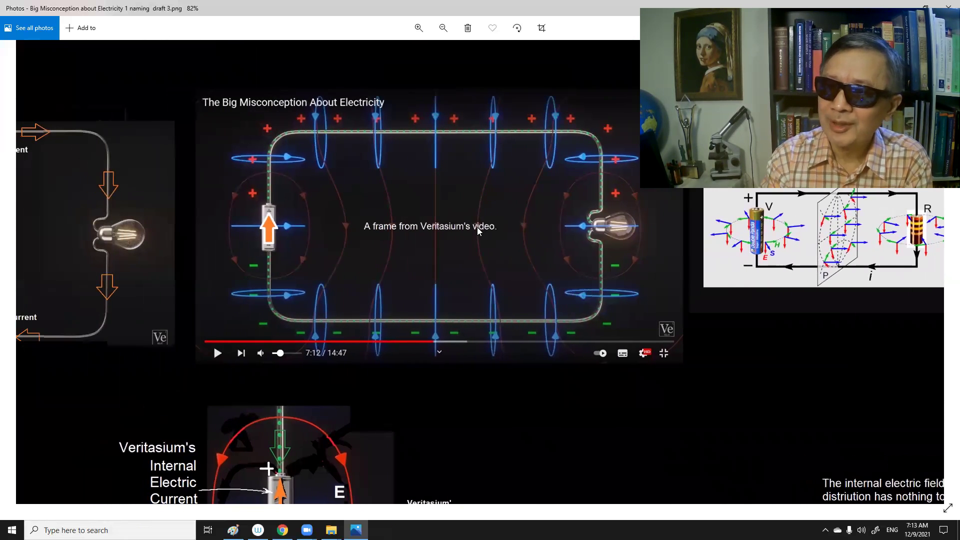